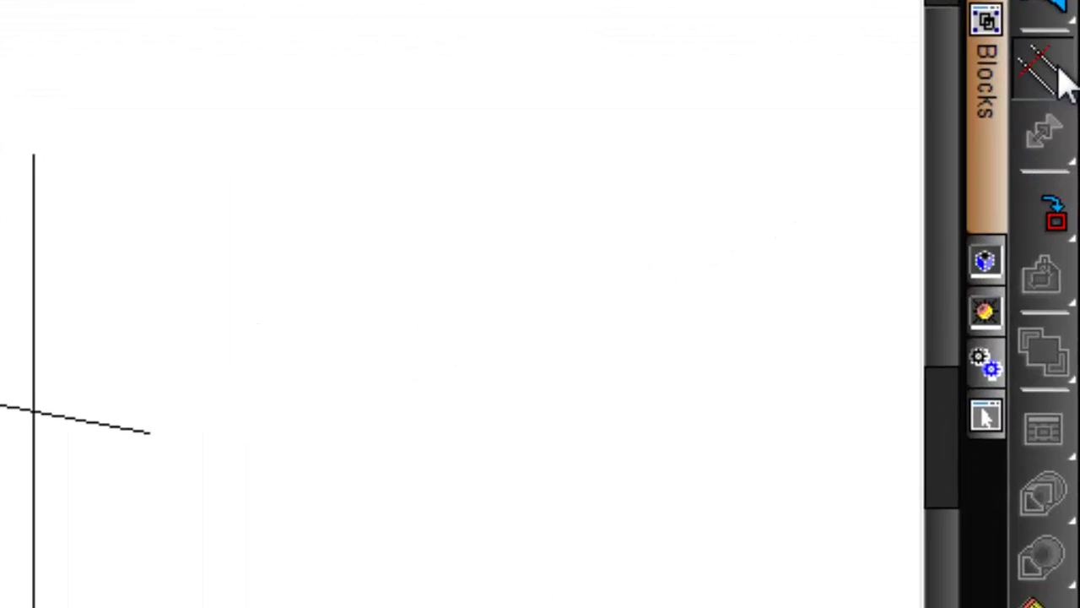
Expand the Trim flyout on the right-hand Modify toolbar to show the trim and extend tools.
left_click(1067, 149)
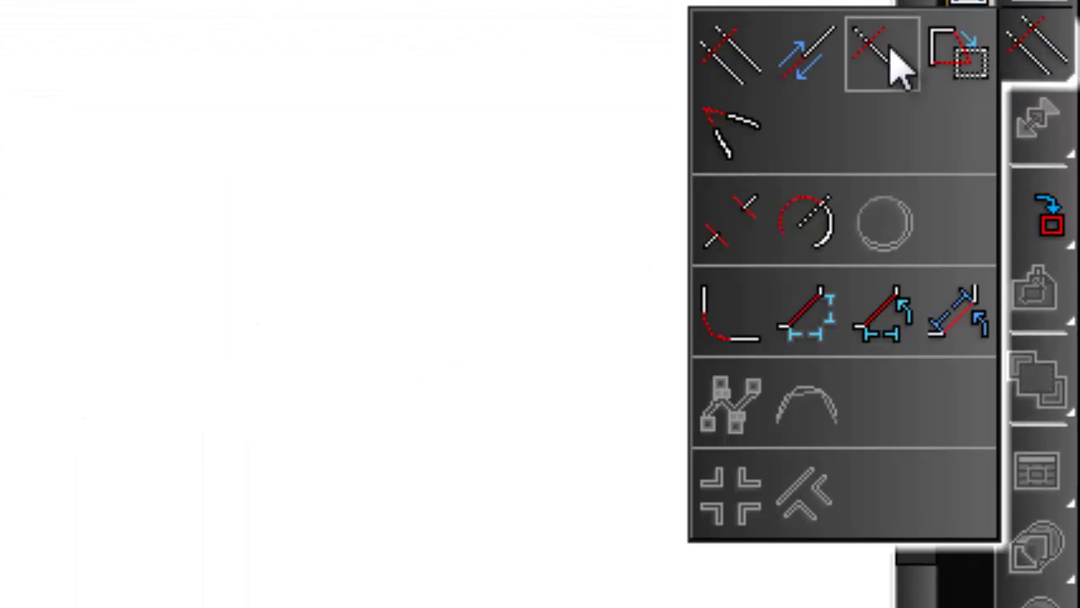
Trim the sloped line's overhang at the vertical line, then trim the vertical line above the crossing.
left_click(730, 233)
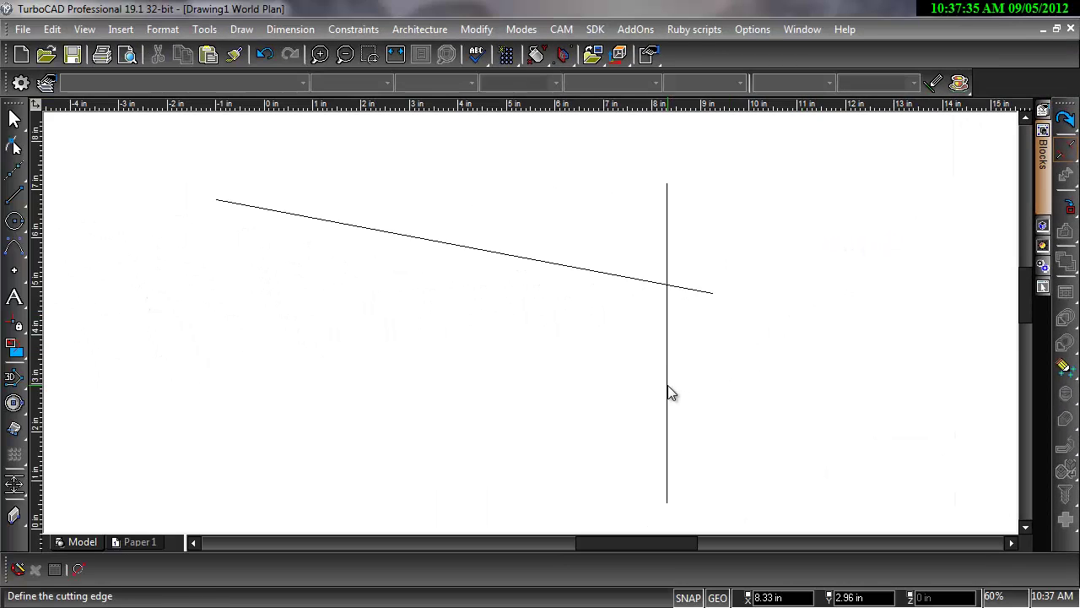
left_click(668, 392)
left_click(702, 302)
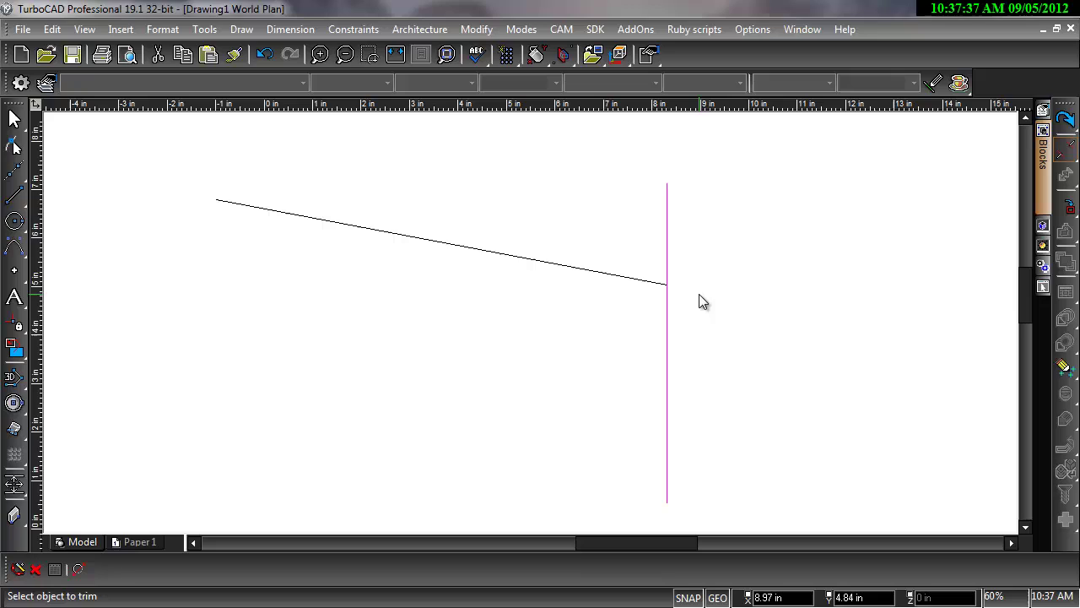
key("Escape")
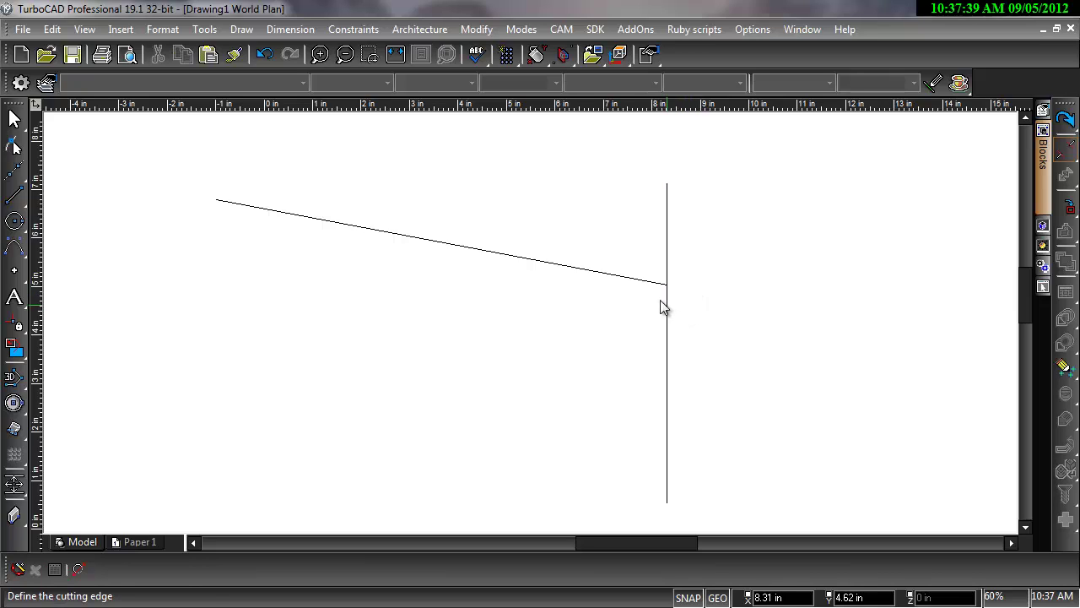
left_click(647, 288)
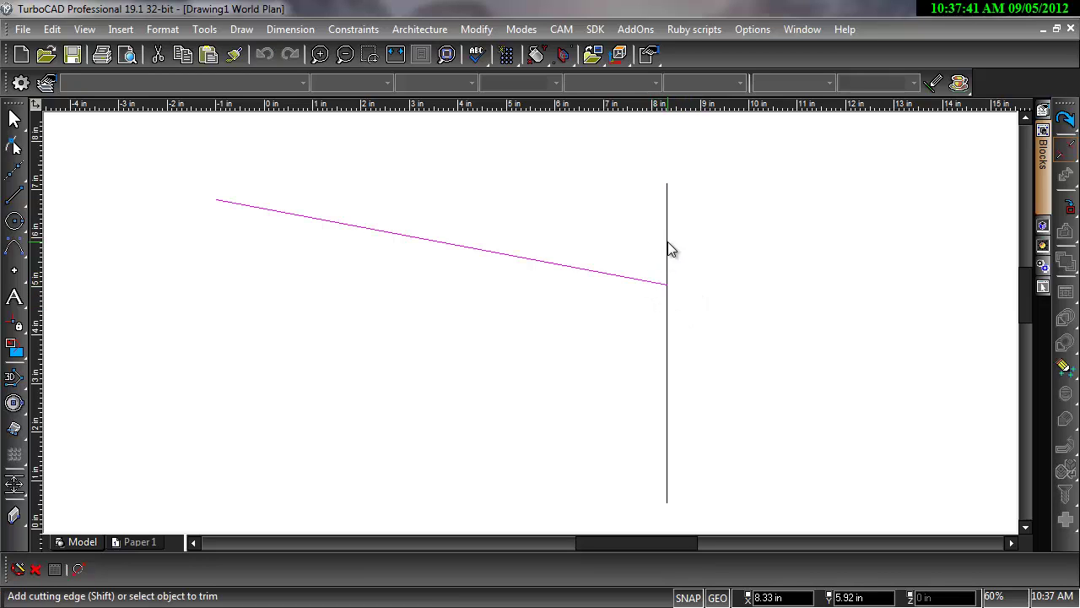
left_click(668, 243)
key("Escape")
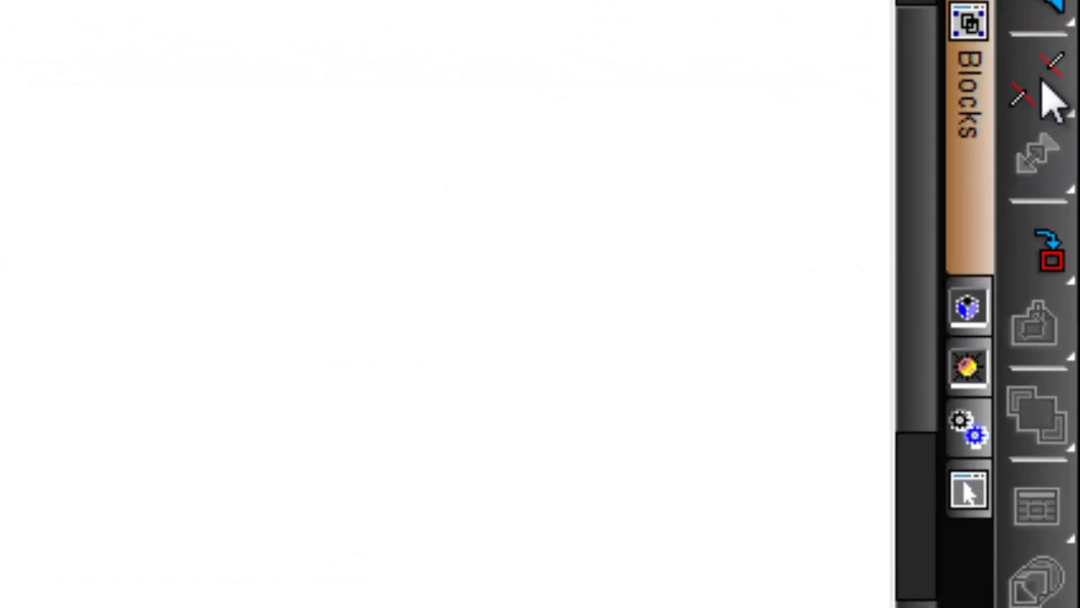
With Shrink/Extend Line, lengthen the sloped line and shorten the horizontal line to the vertical line.
left_click(1053, 101)
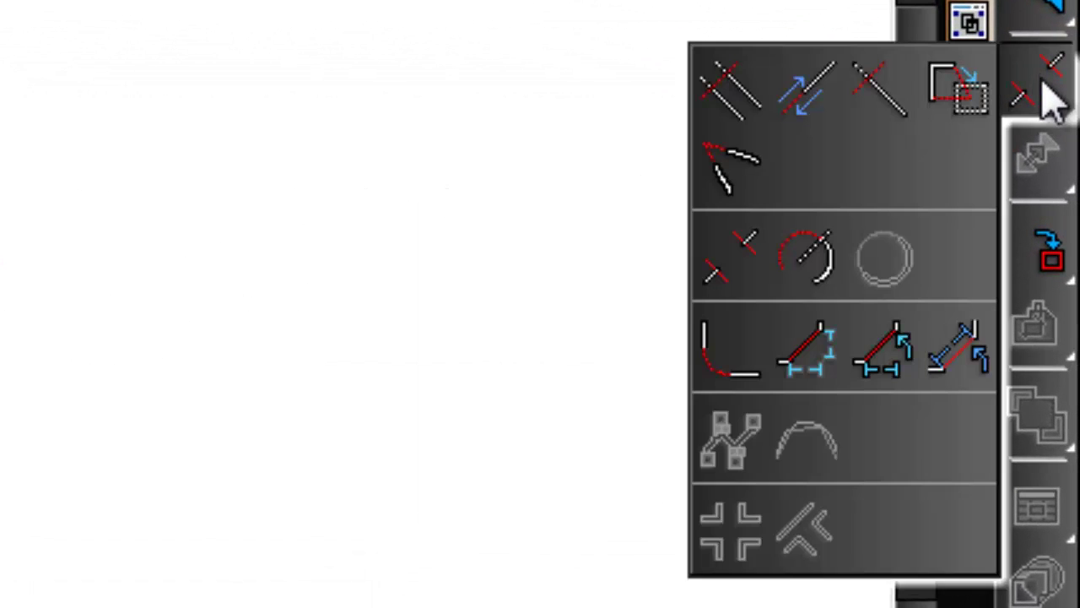
left_click(888, 85)
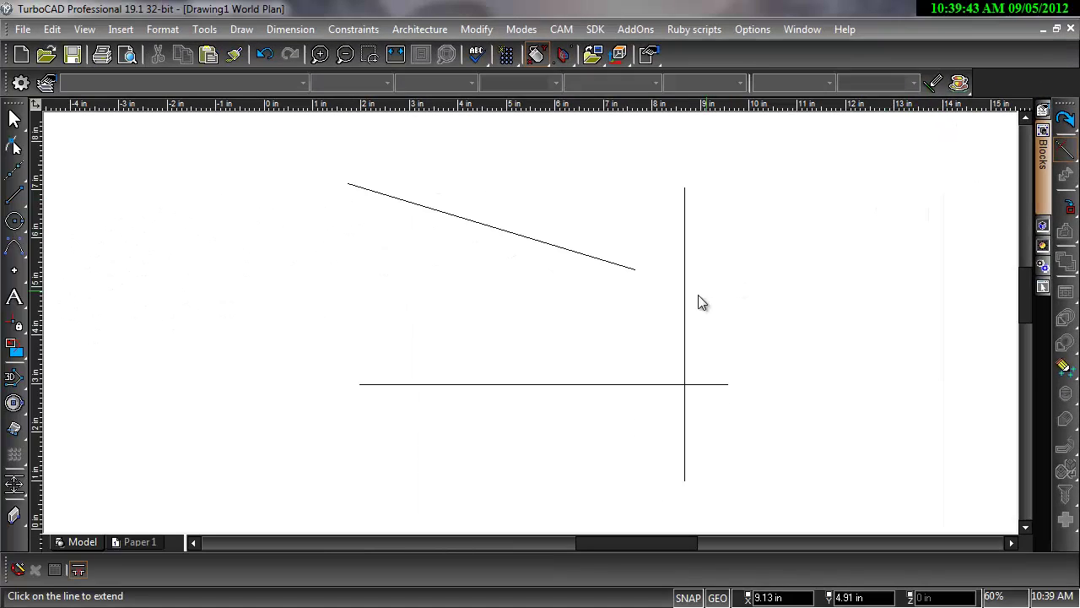
left_click(637, 272)
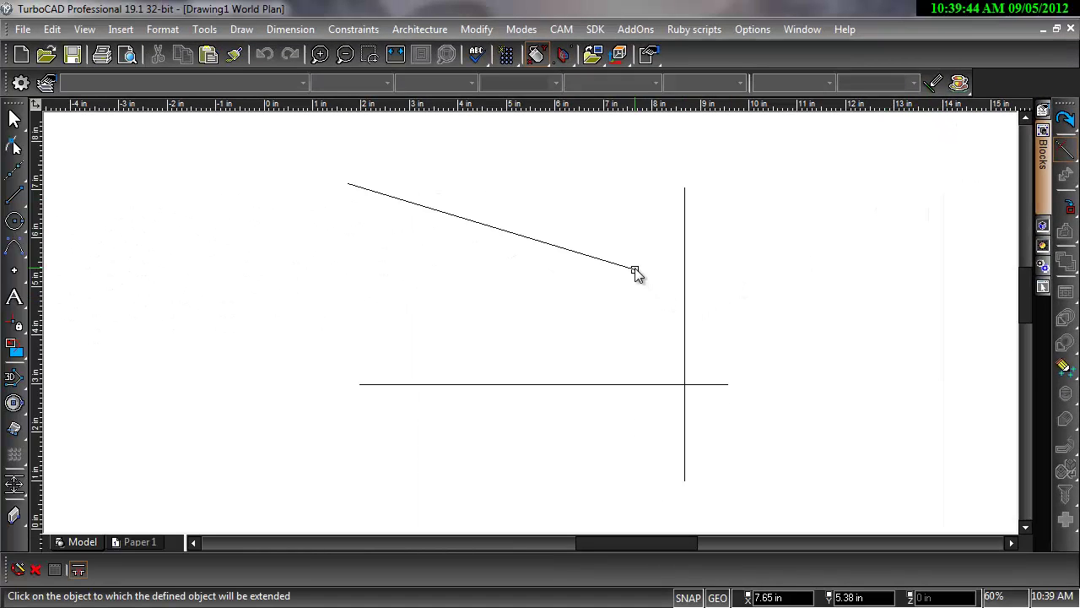
left_click(684, 285)
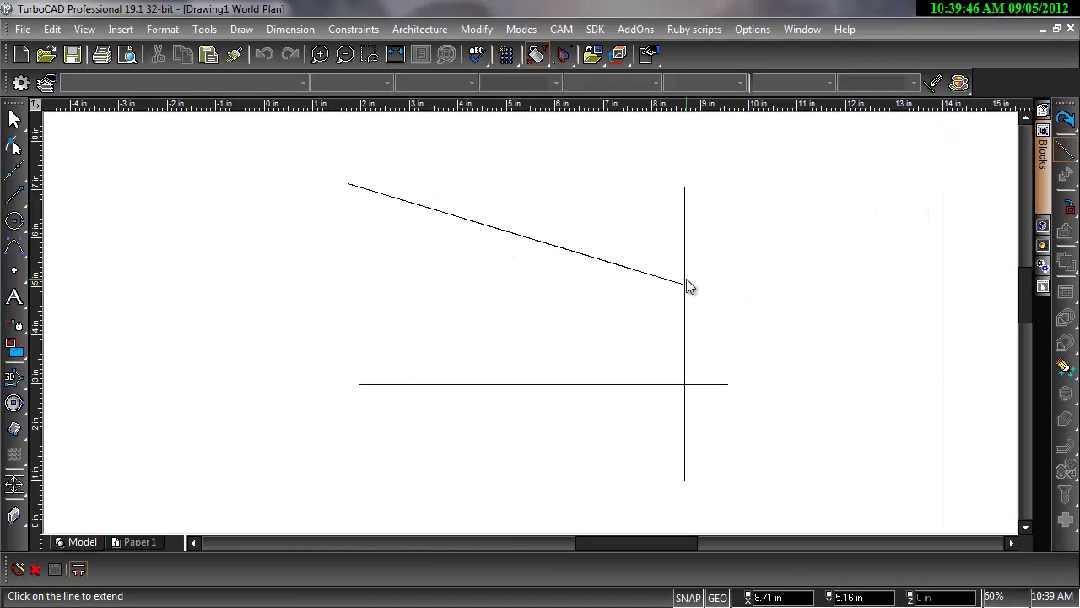
left_click(728, 386)
left_click(685, 382)
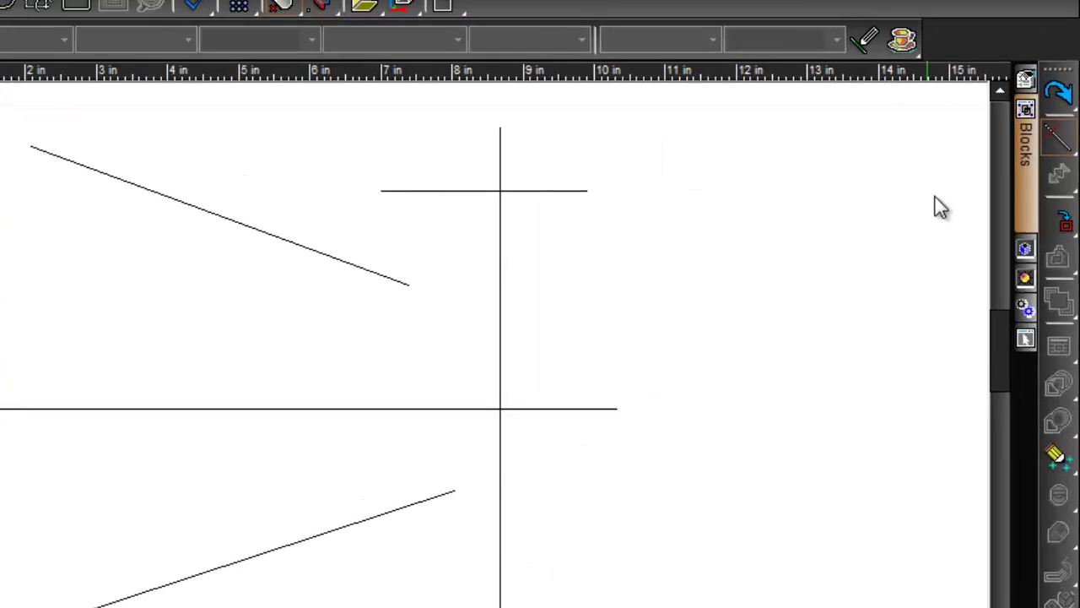
Fence the group of lines and extend them all to the vertical boundary line.
left_click(1058, 137)
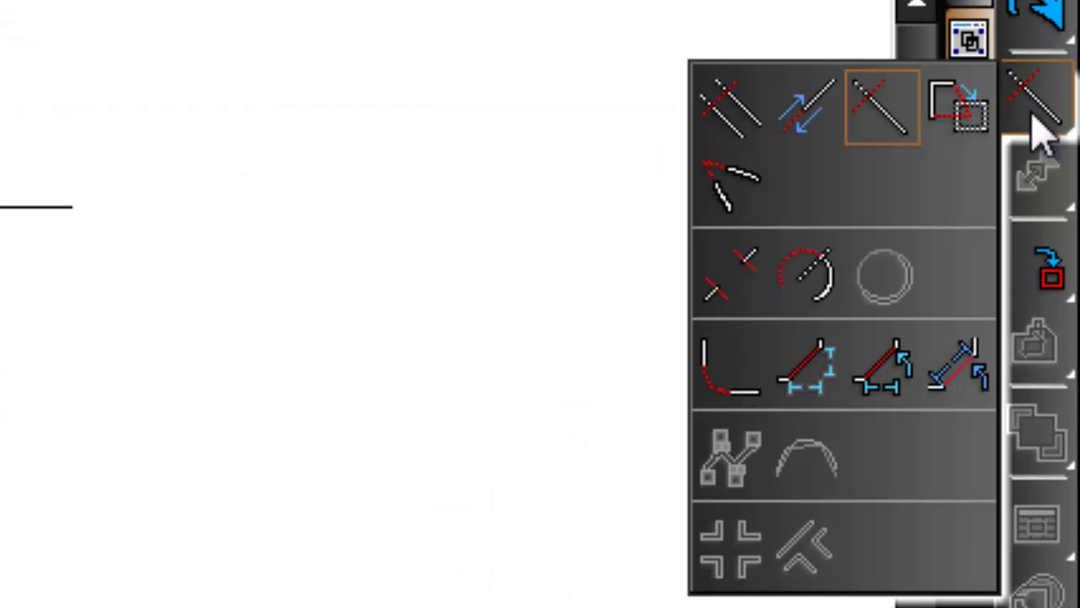
left_click(719, 118)
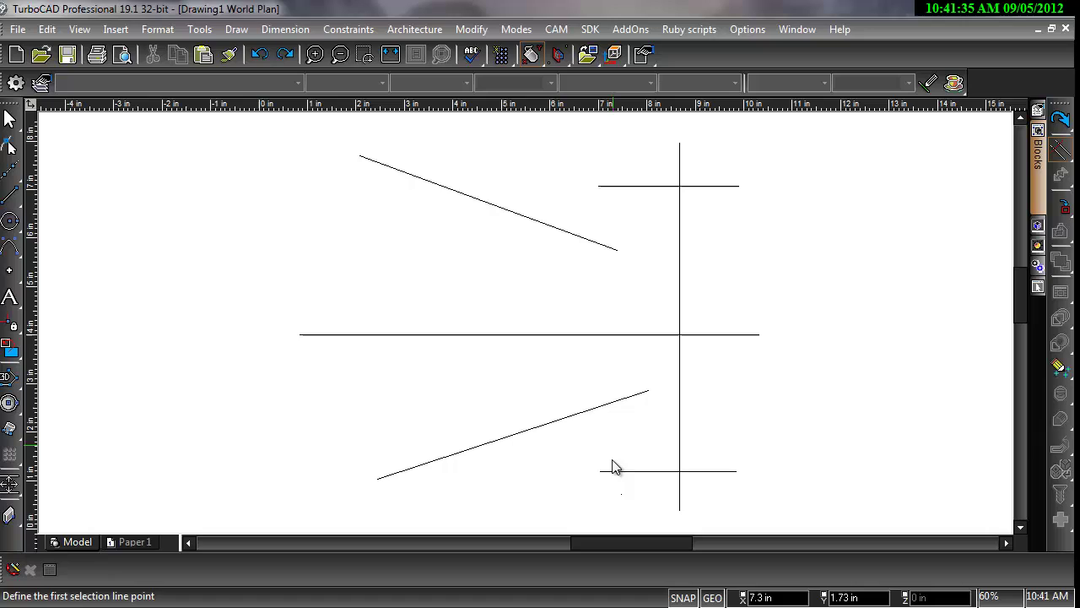
left_click(620, 486)
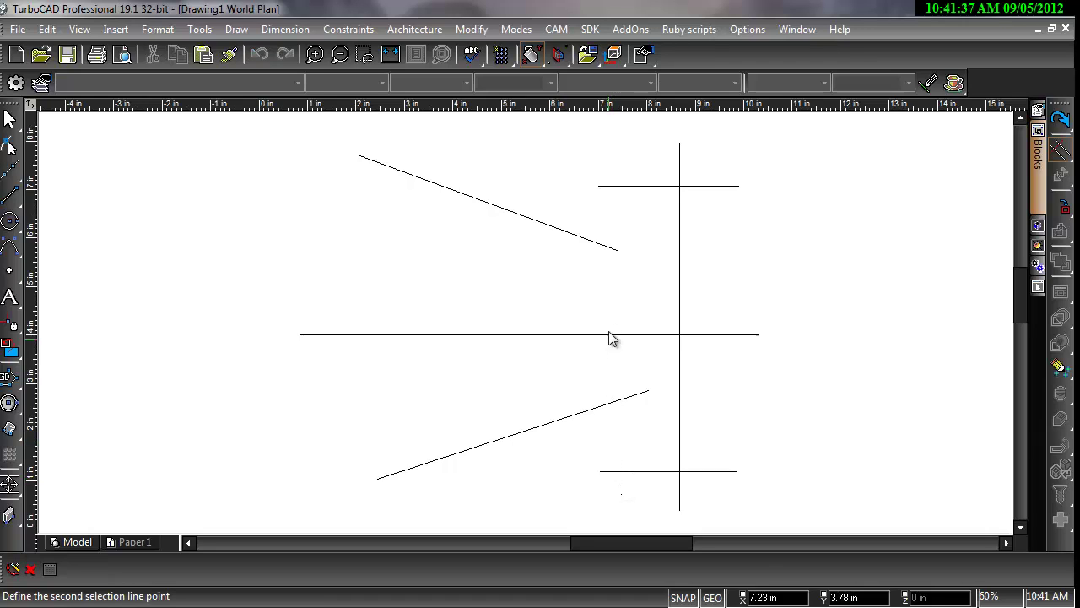
left_click(608, 161)
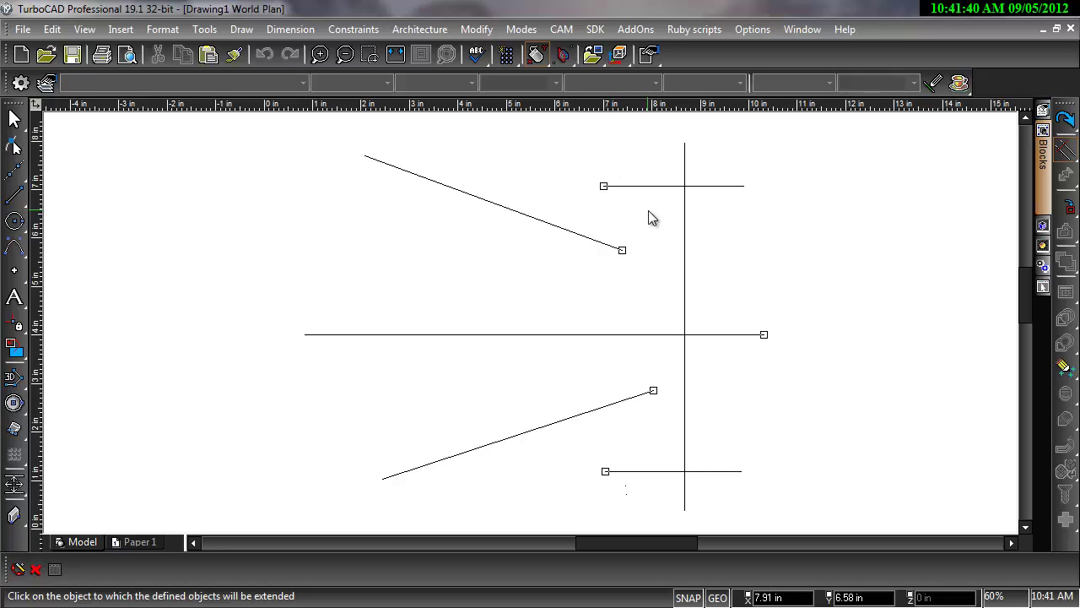
left_click(686, 251)
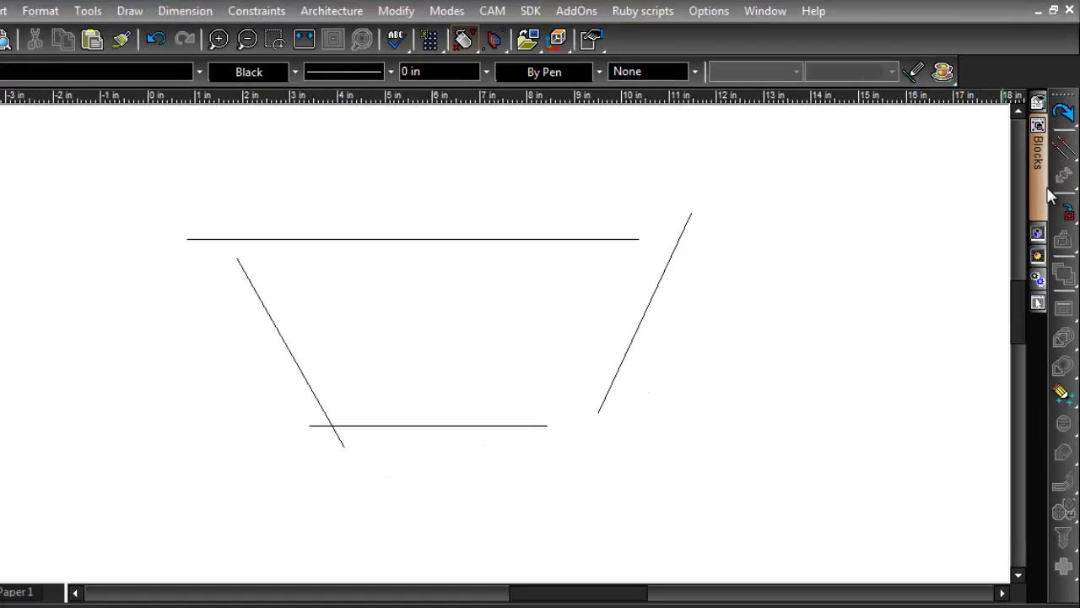
With Meet 2 Lines, join the left slanted line to the top and bottom lines.
left_click(1049, 135)
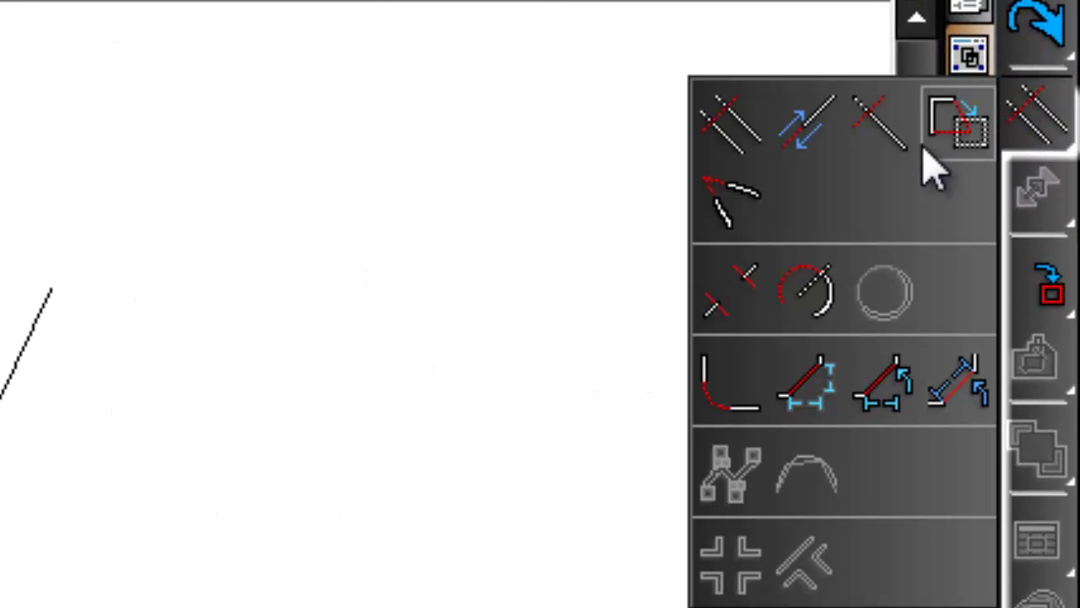
left_click(733, 211)
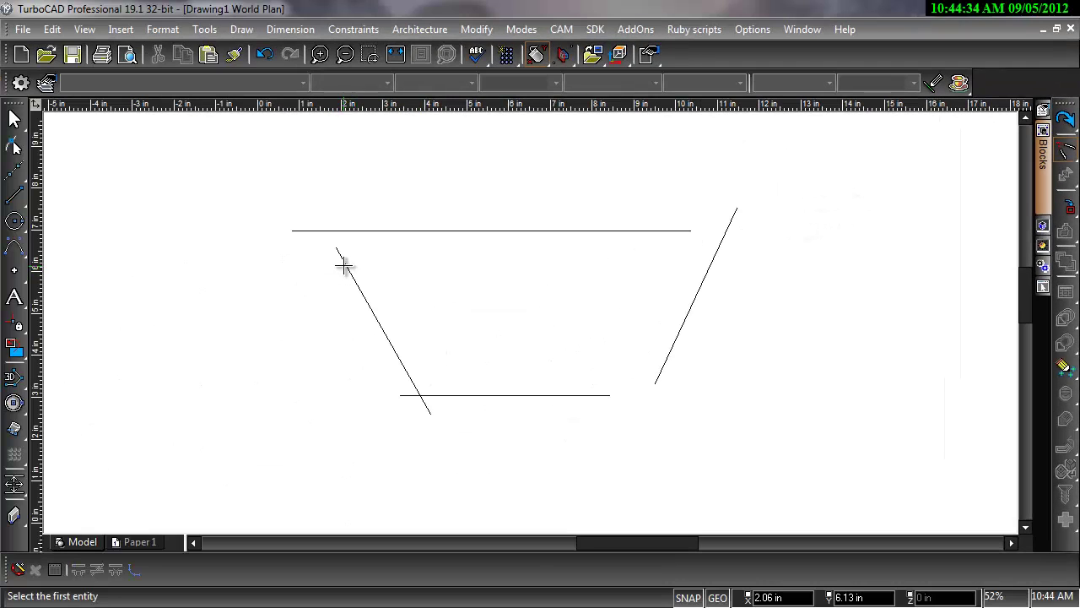
left_click(343, 266)
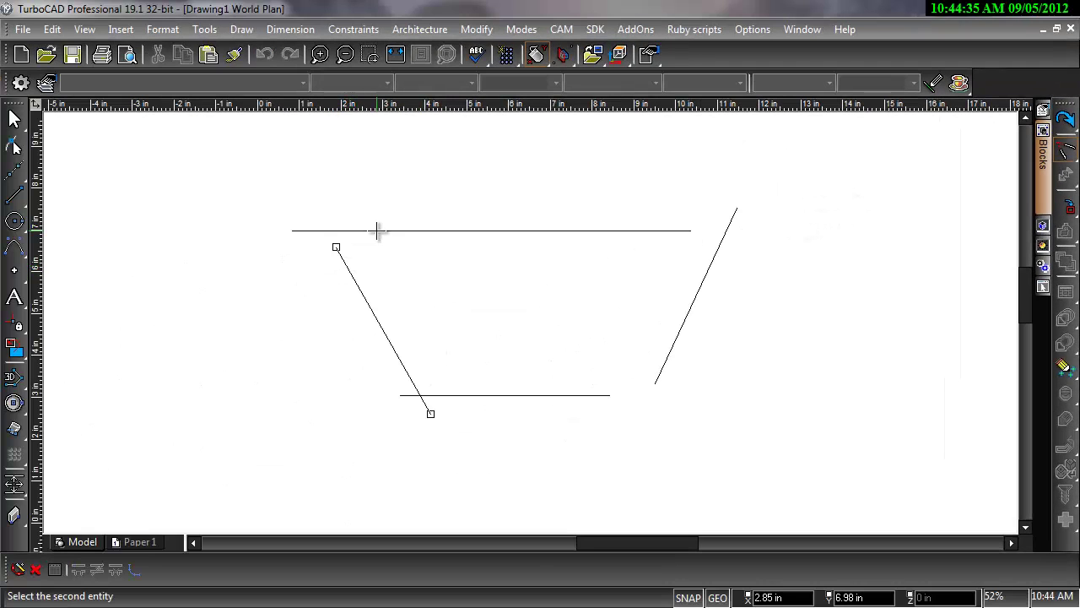
left_click(378, 231)
left_click(436, 393)
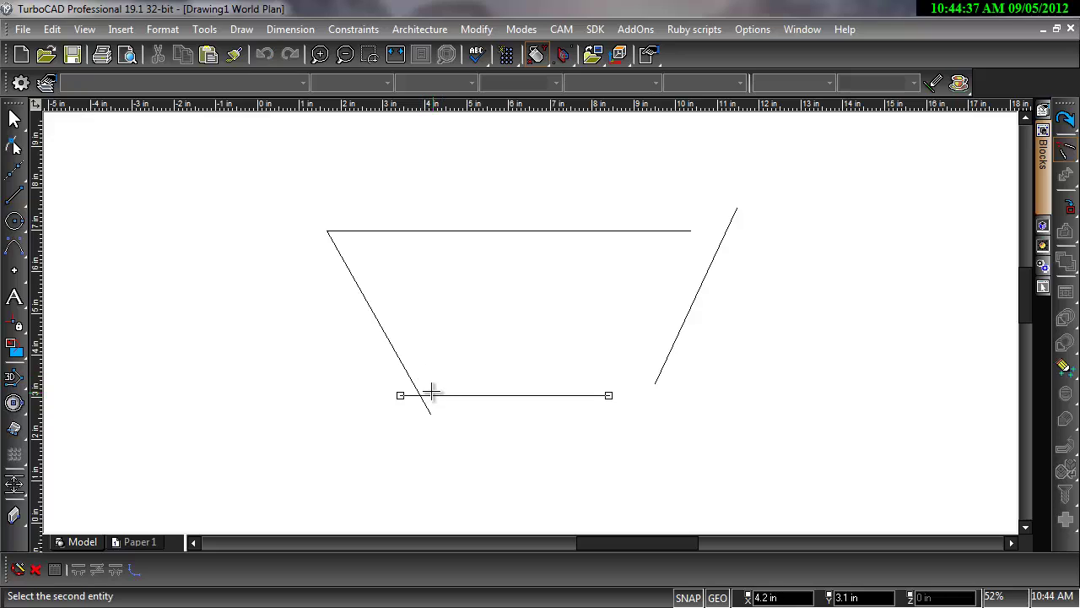
left_click(409, 375)
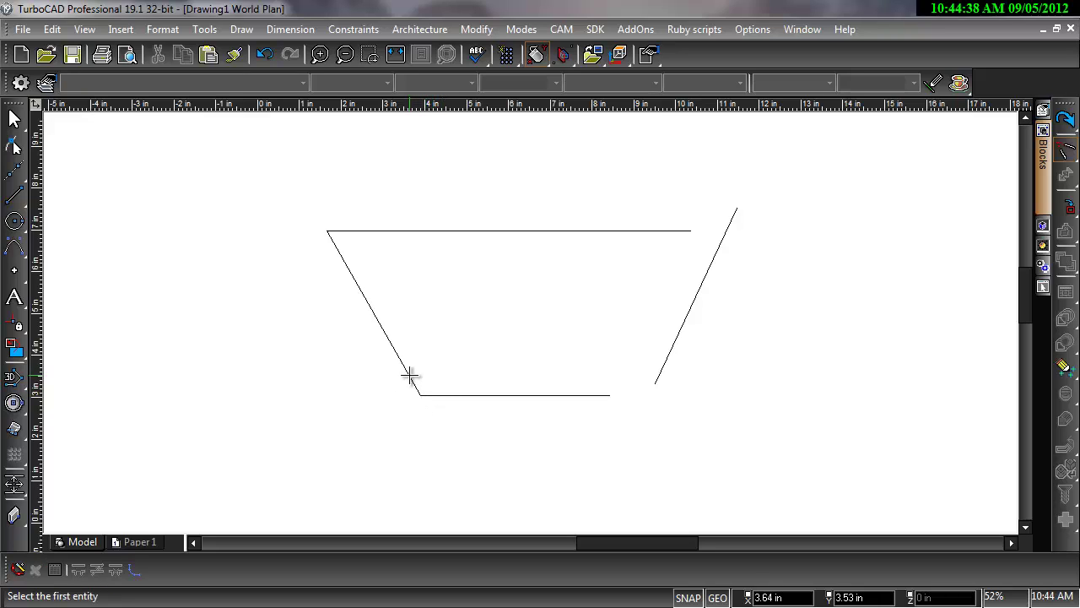
Extend the bottom and top lines to meet the right slanted line.
left_click(598, 394)
left_click(665, 361)
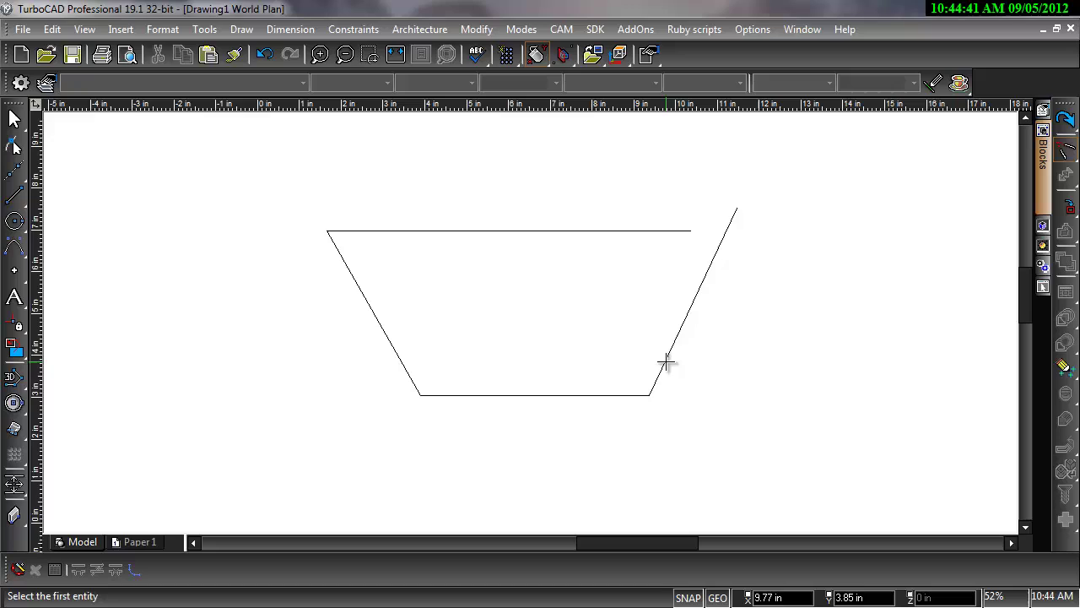
left_click(708, 265)
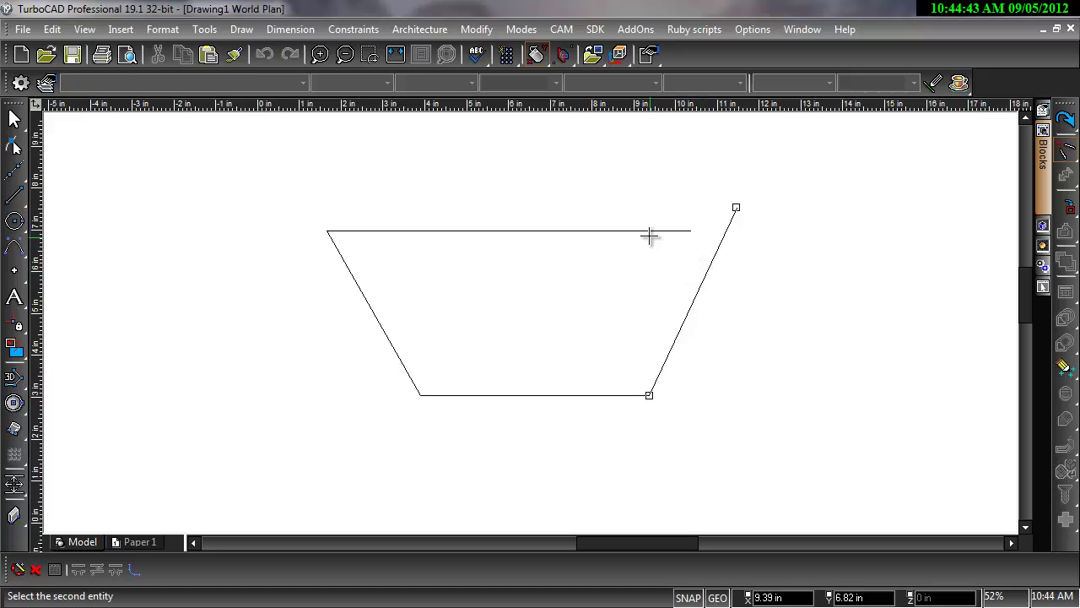
left_click(649, 232)
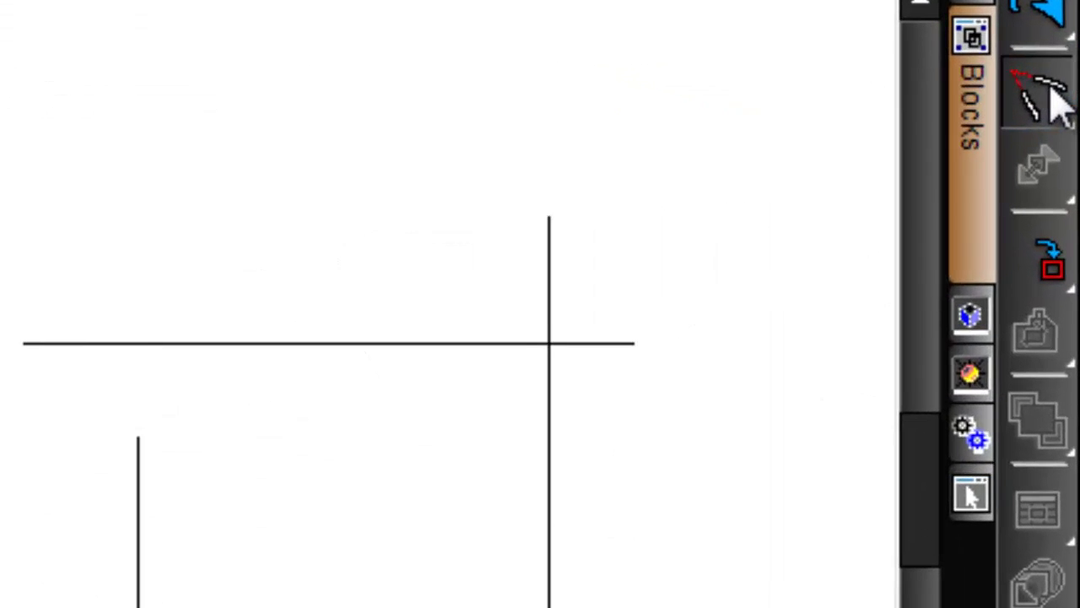
Fillet the double rectangle's top-left, top-right, bottom-right and bottom-left corners with Fillet2D at 1 in.
left_click(1067, 150)
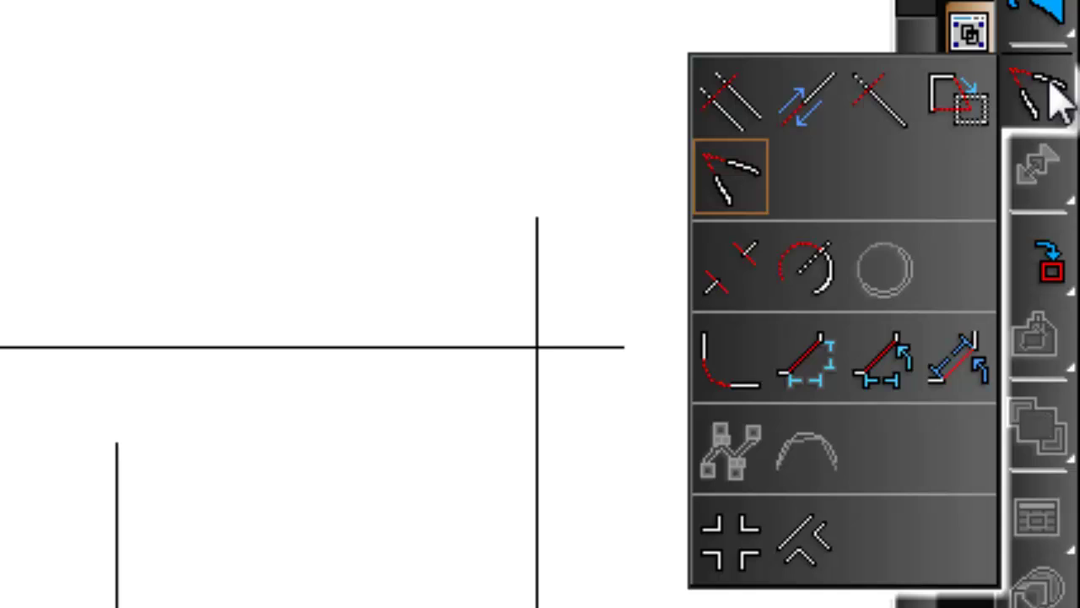
left_click(733, 365)
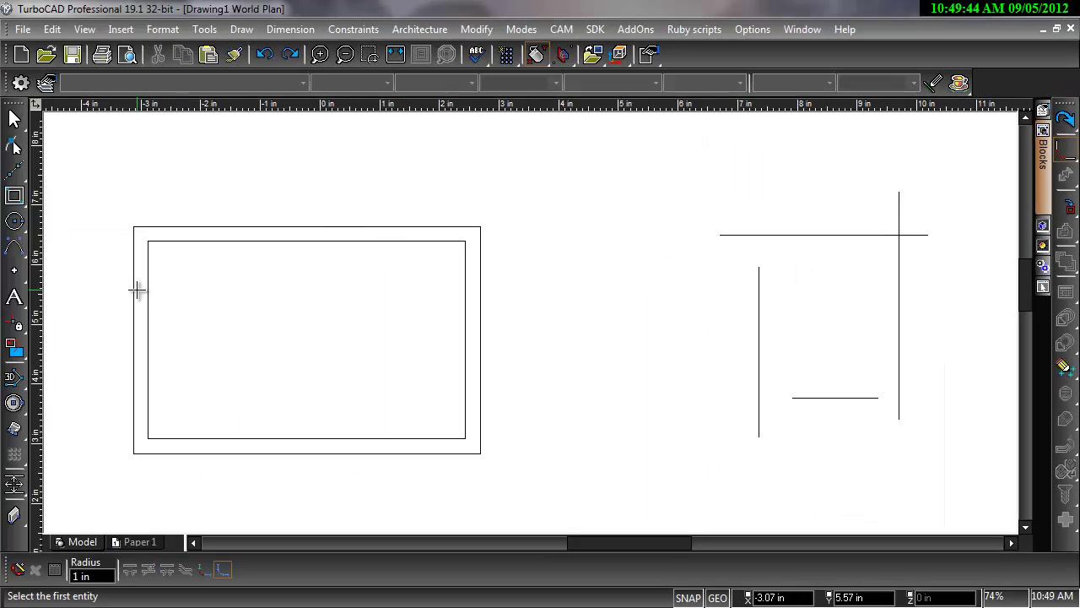
left_click(139, 291)
left_click(228, 232)
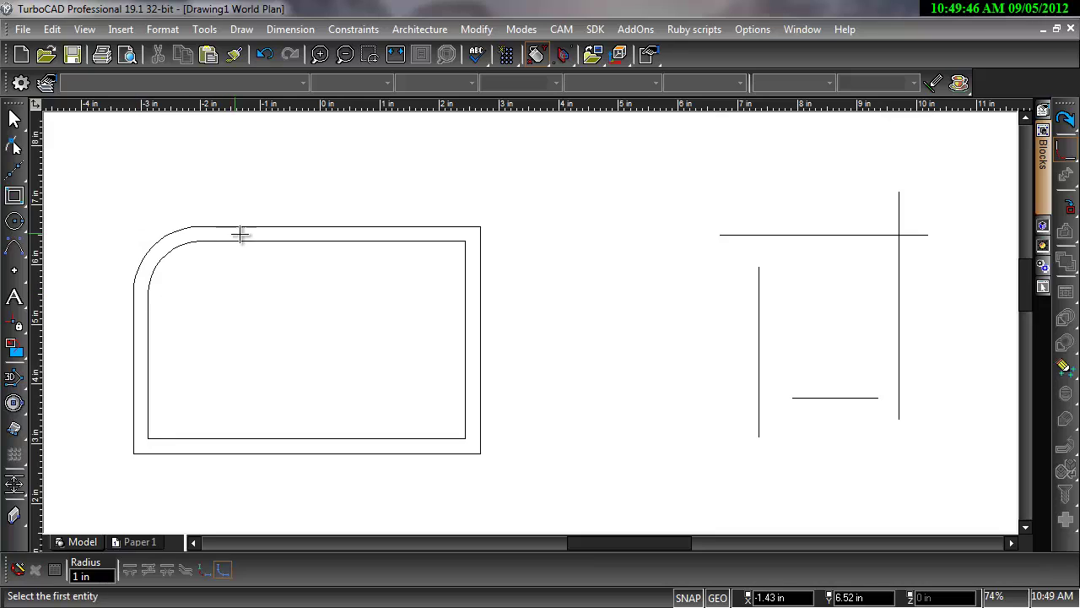
left_click(346, 243)
left_click(467, 298)
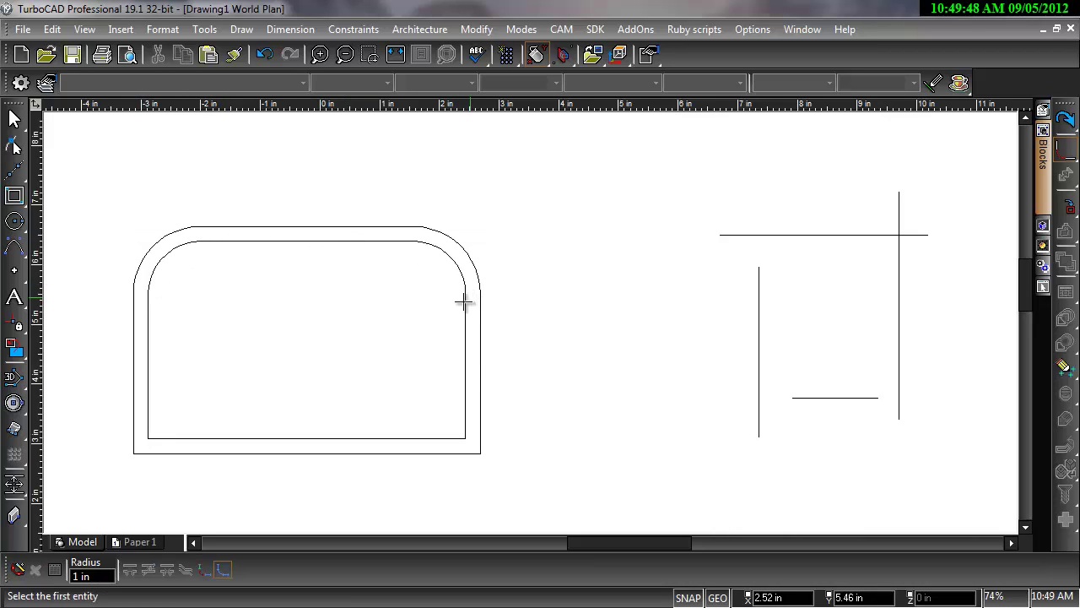
left_click(468, 372)
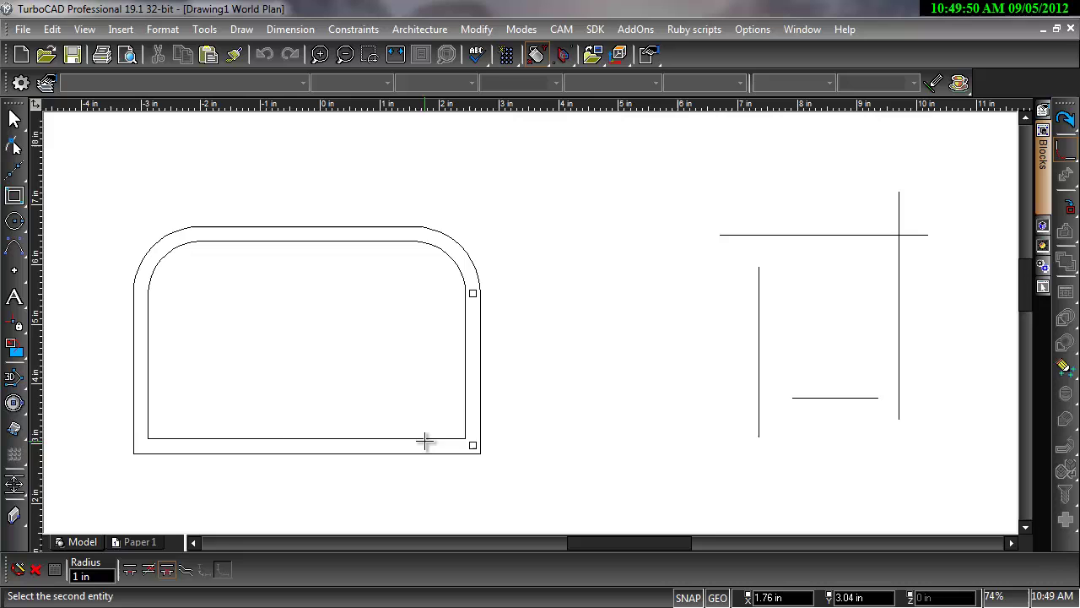
left_click(425, 438)
left_click(255, 438)
left_click(142, 381)
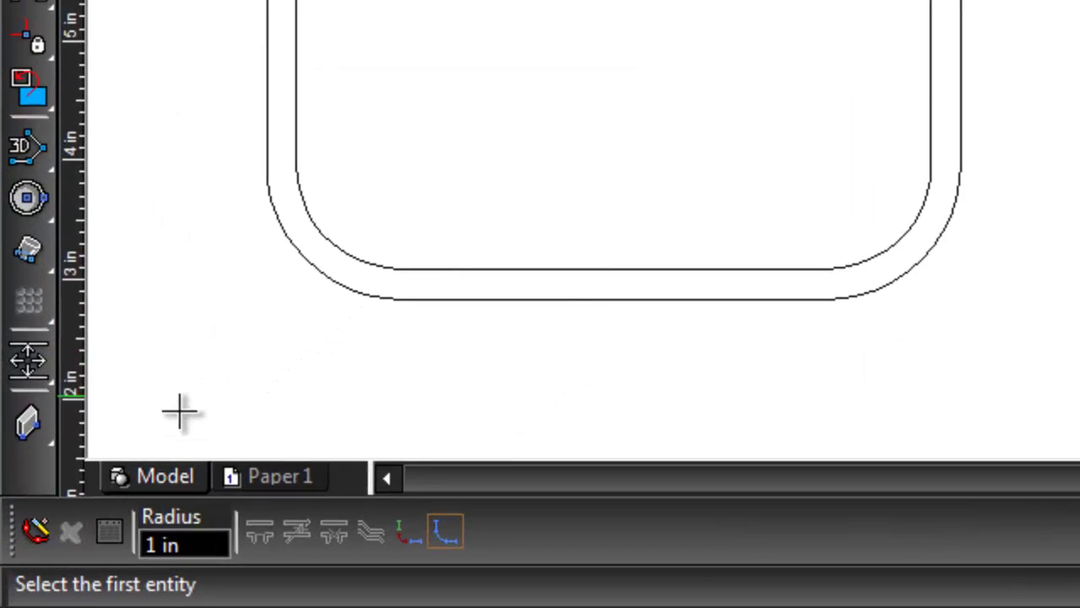
Set the fillet radius to .25.
left_click(94, 576)
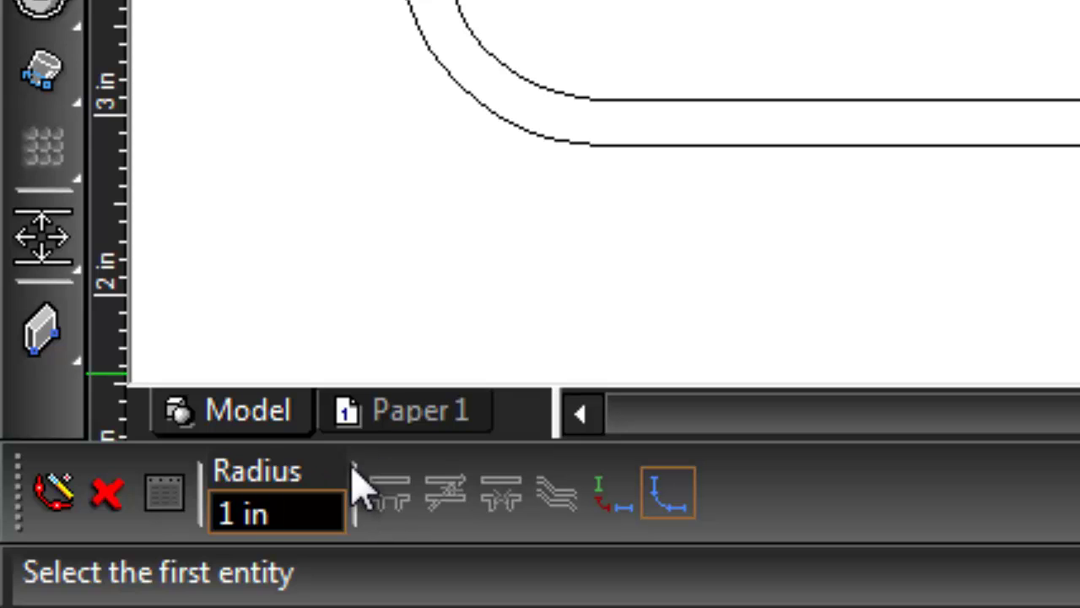
key("BackSpace")
key("BackSpace")
key("BackSpace")
key("BackSpace")
type(".")
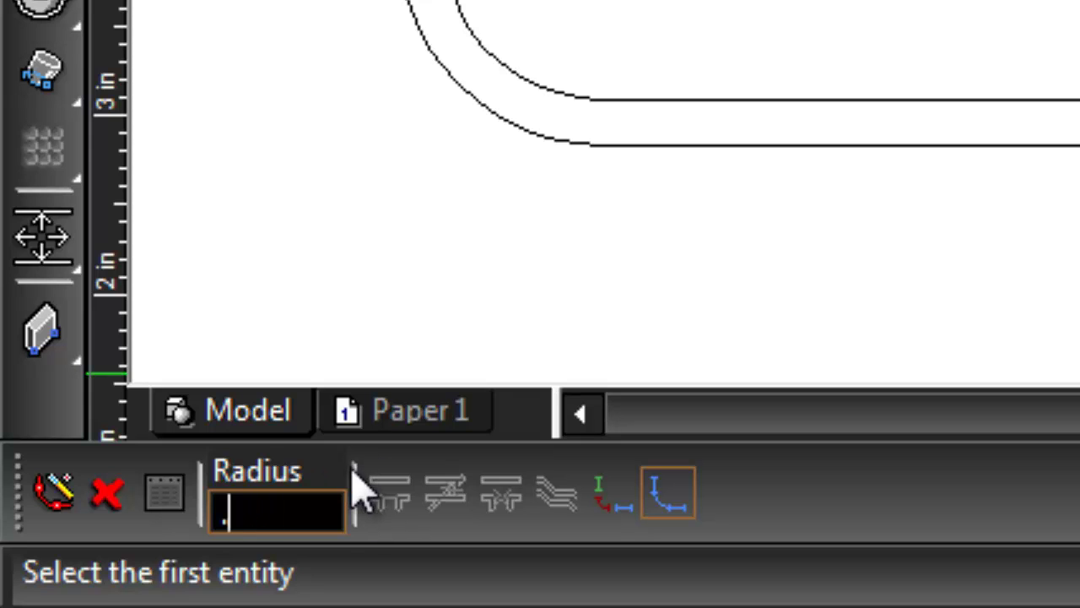
type("25")
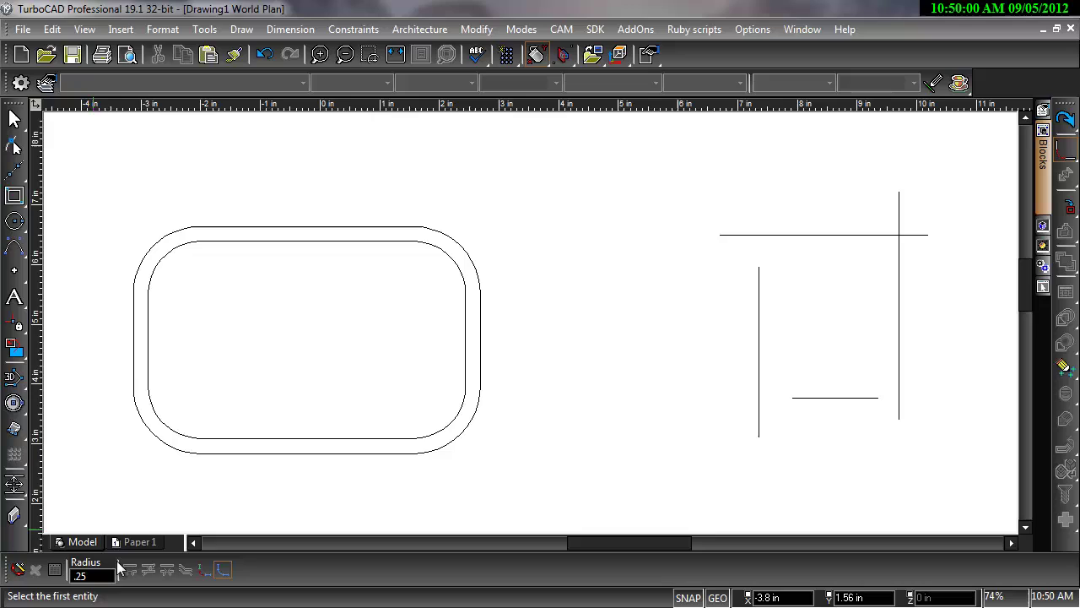
Fillet each pair of adjacent loose lines, closing them into a rounded rectangle.
left_click(758, 278)
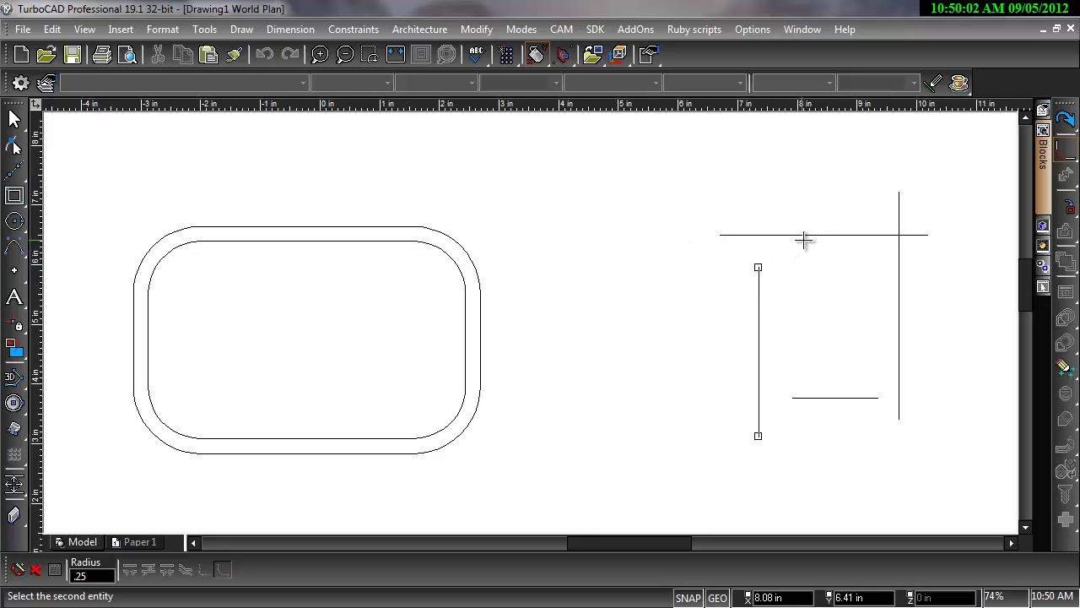
left_click(882, 236)
left_click(897, 268)
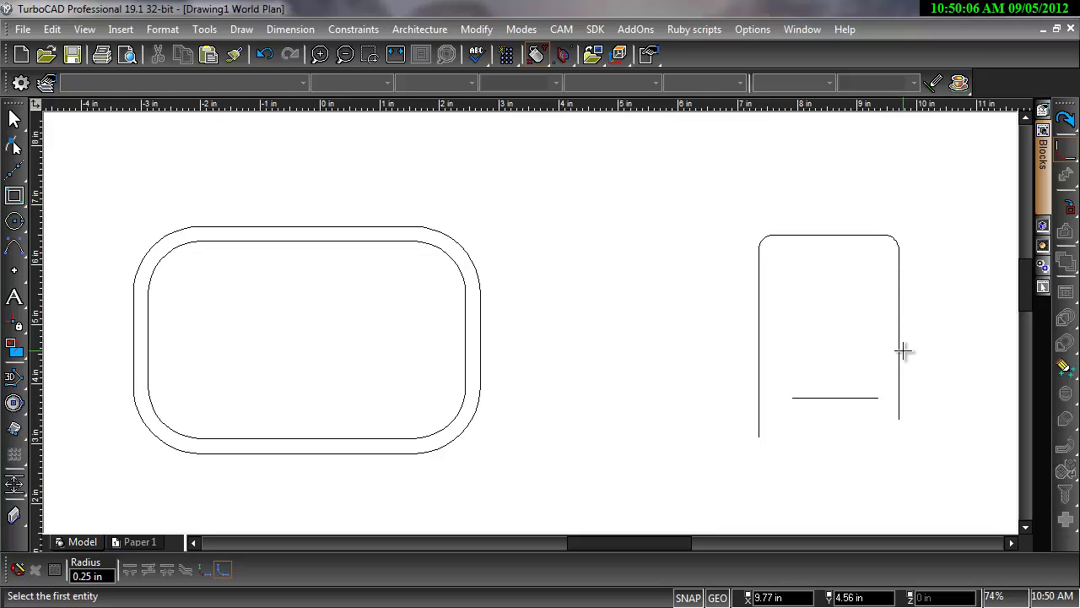
left_click(861, 396)
left_click(802, 397)
left_click(764, 367)
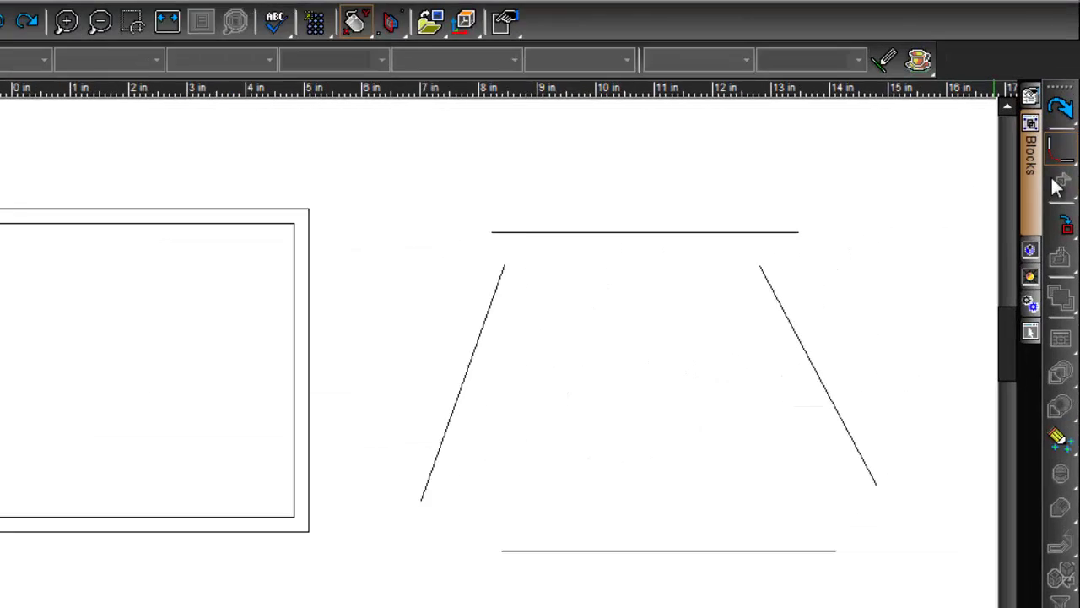
Chamfer all four double-rectangle corners with Chamfer (Distance and Distance) at 1 in by 1 in.
left_click(1066, 150)
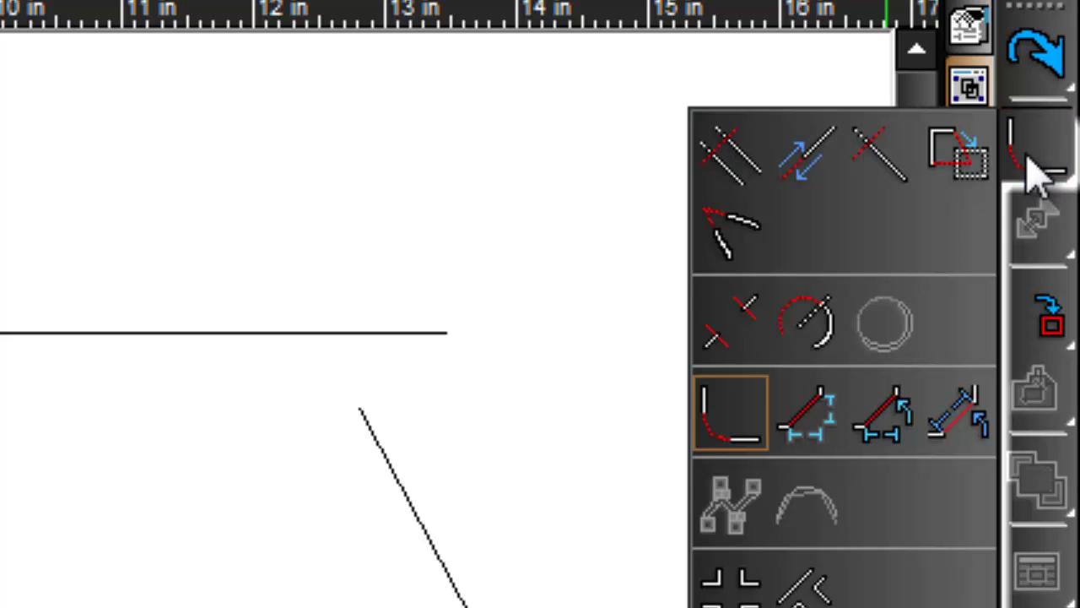
left_click(786, 414)
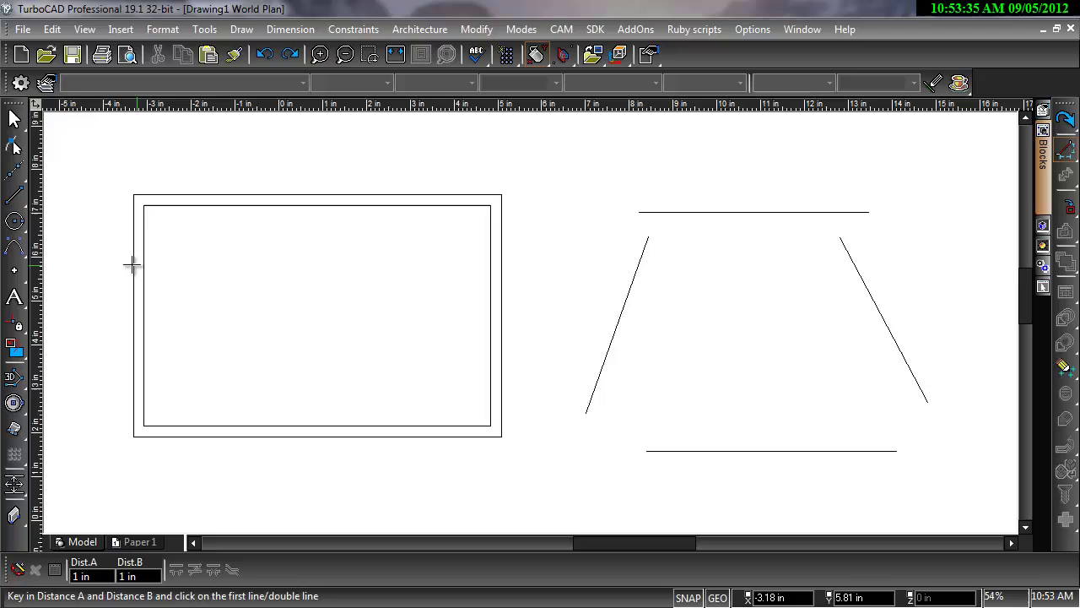
left_click(131, 264)
left_click(206, 201)
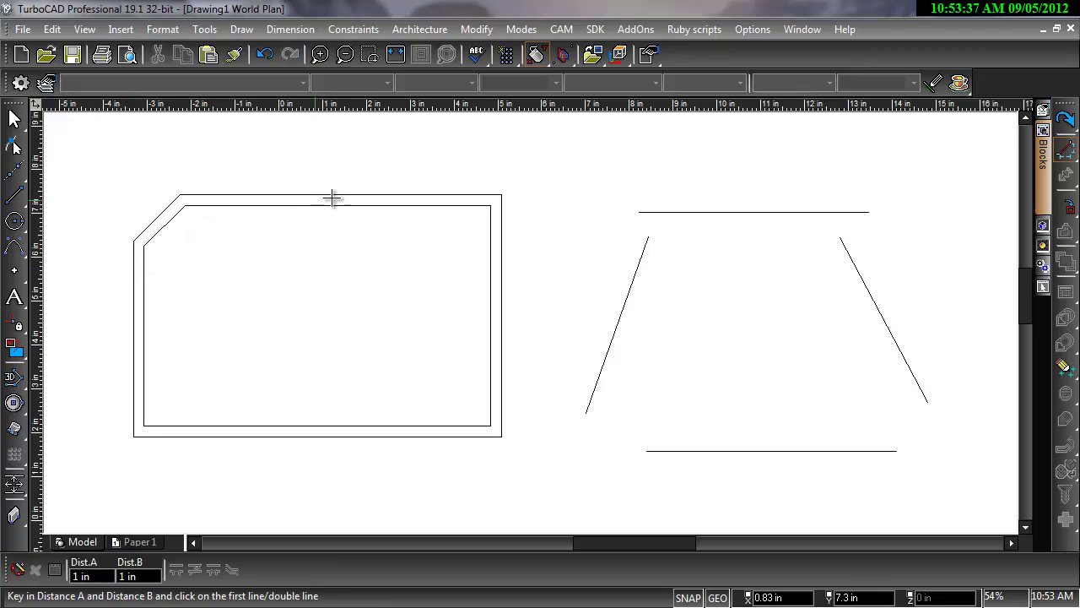
left_click(403, 198)
left_click(494, 260)
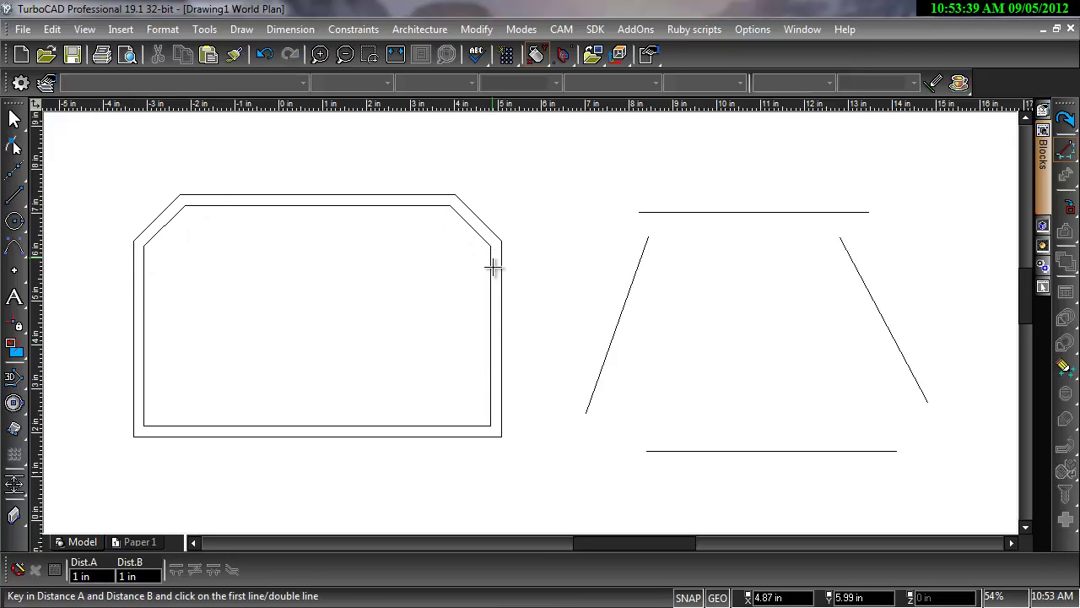
left_click(495, 376)
left_click(424, 430)
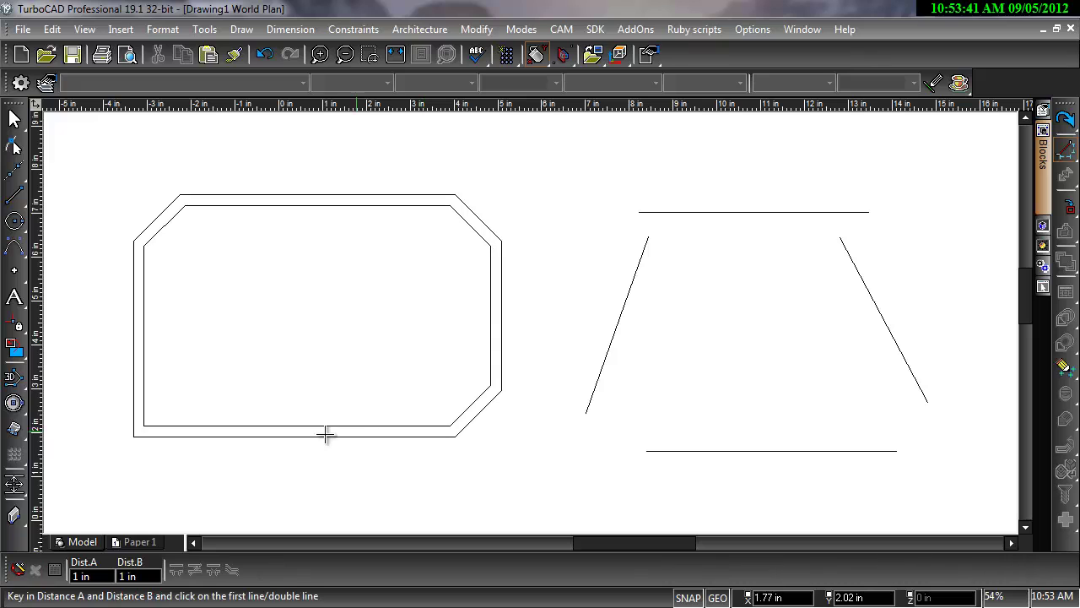
left_click(191, 429)
left_click(143, 371)
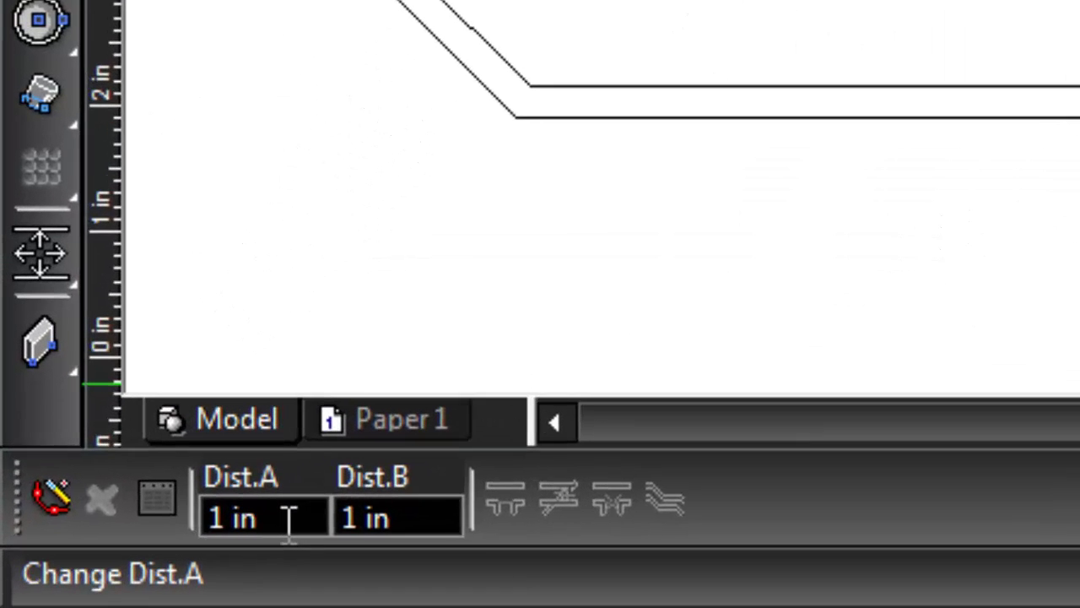
Set chamfer Dist.A to .25 and Dist.B to .5.
left_click_drag(181, 547, 135, 550)
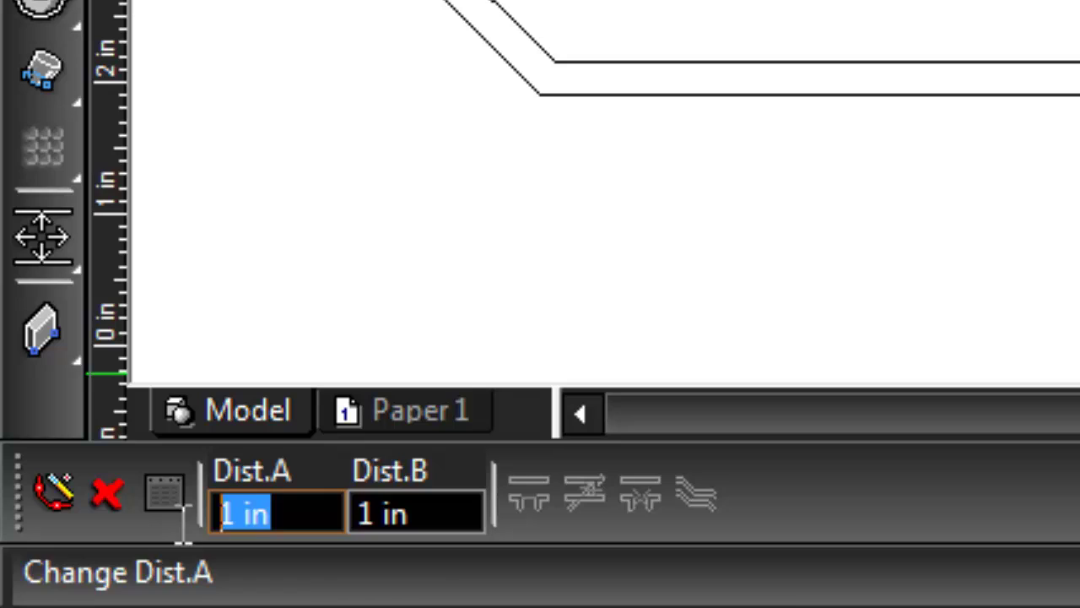
type(".25")
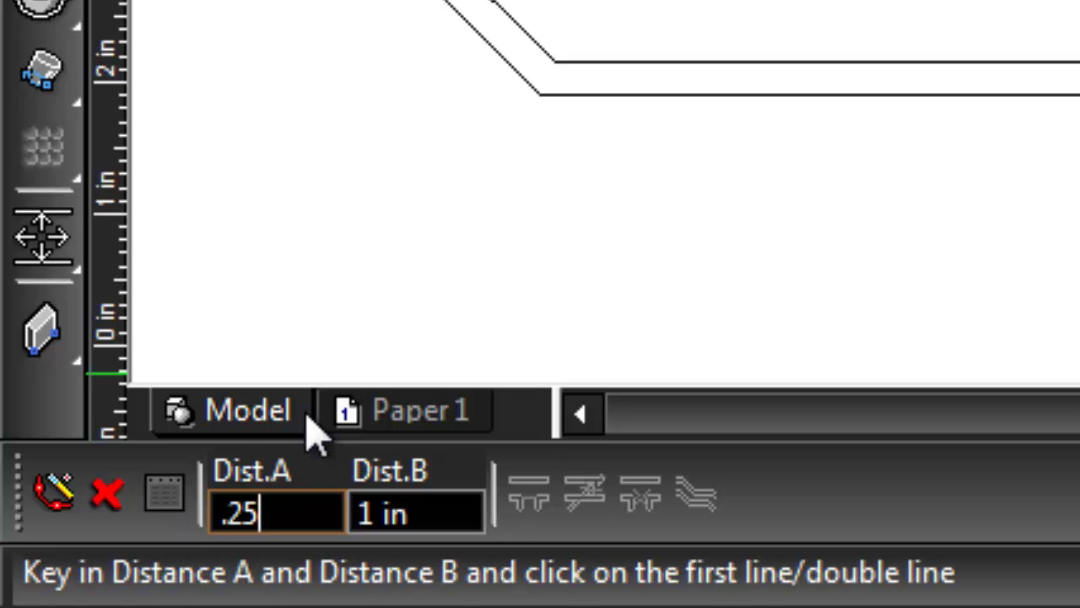
key("Tab")
type(".5")
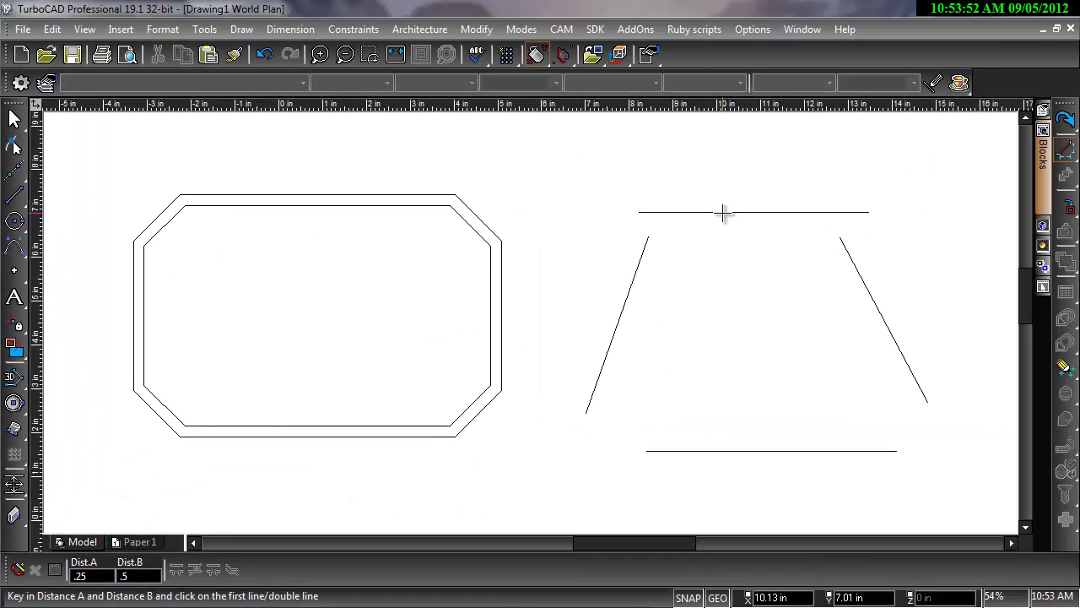
Chamfer the trapezoid's top-left, top-right, bottom-left and bottom-right corners.
left_click(723, 213)
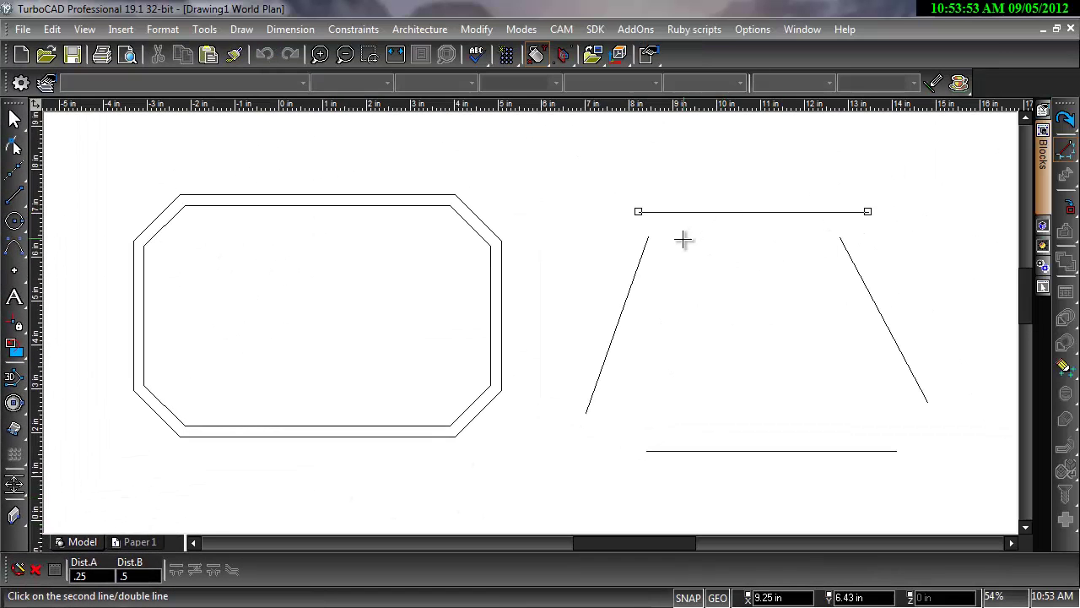
left_click(638, 269)
left_click(804, 213)
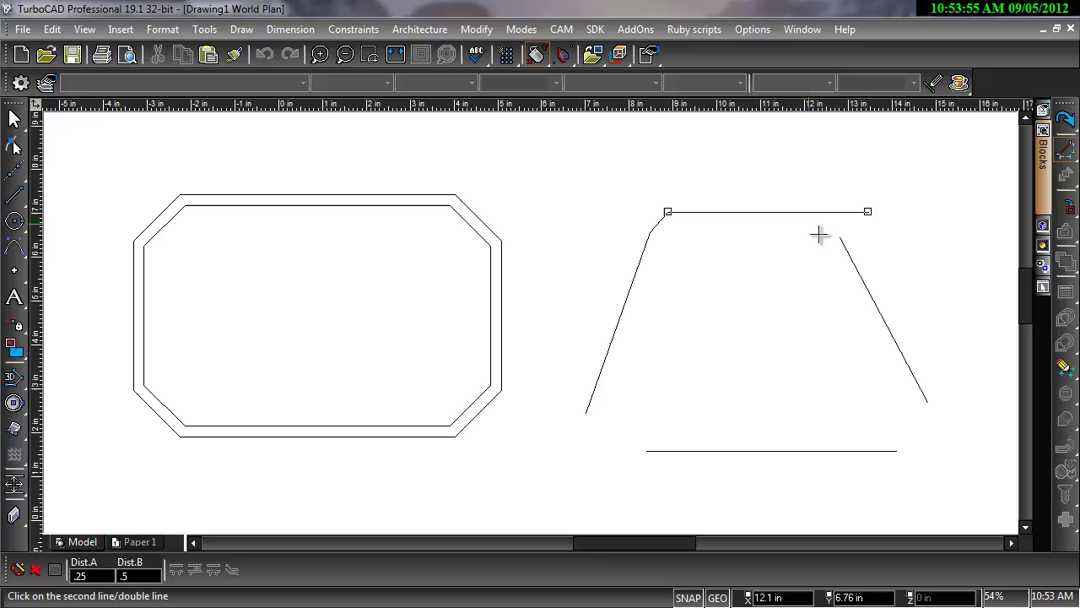
left_click(859, 275)
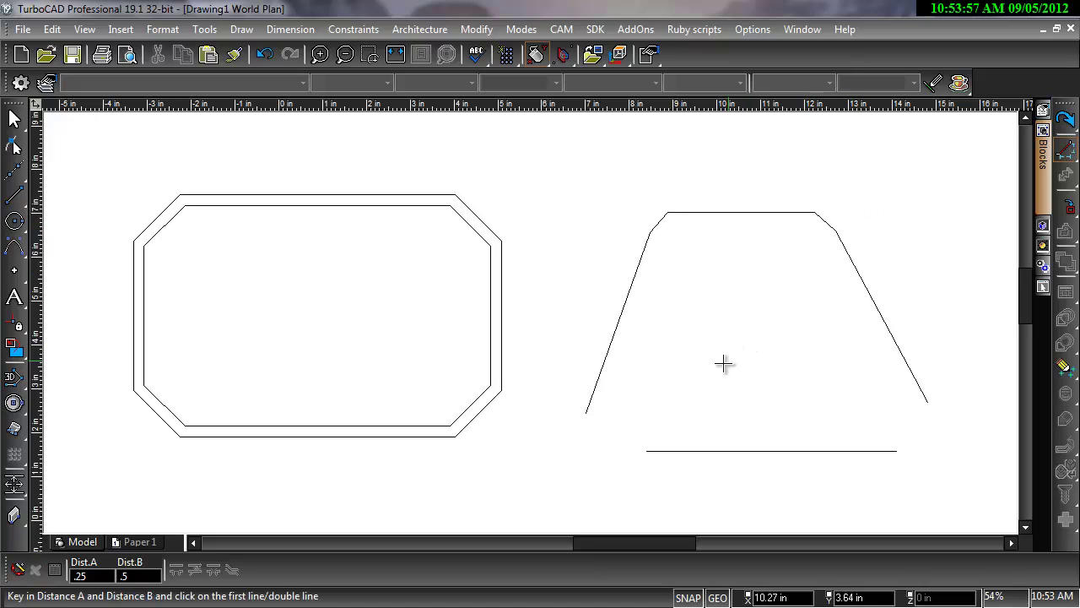
left_click(668, 458)
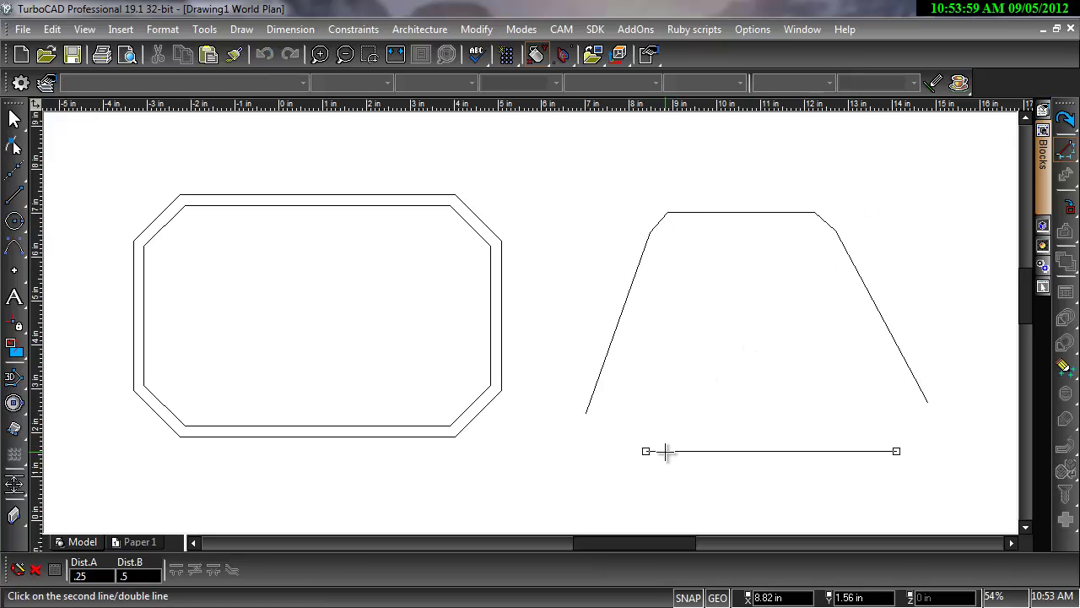
left_click(596, 384)
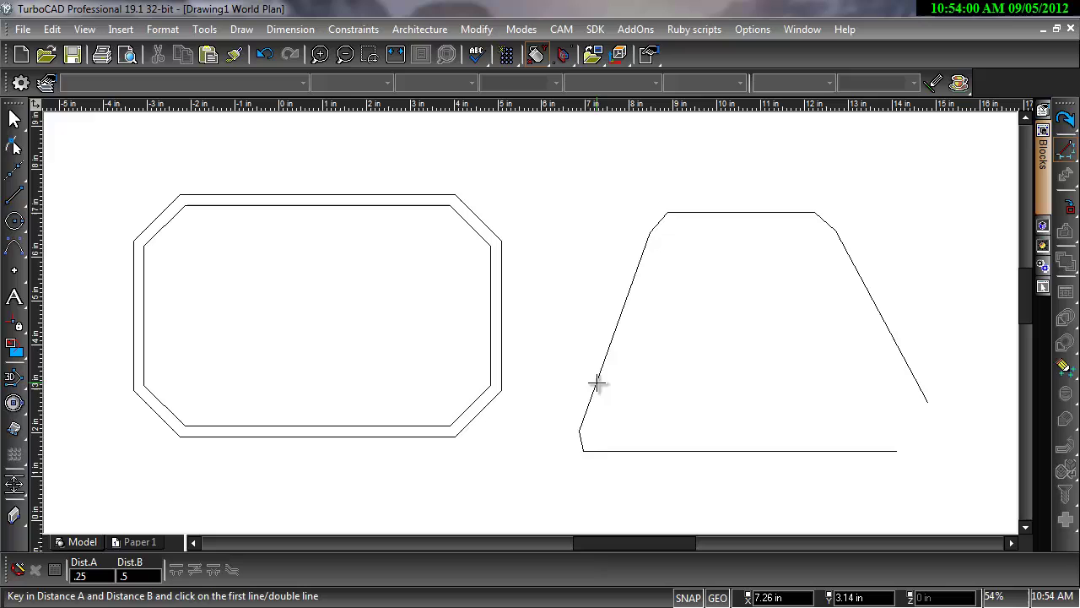
left_click(860, 450)
left_click(908, 374)
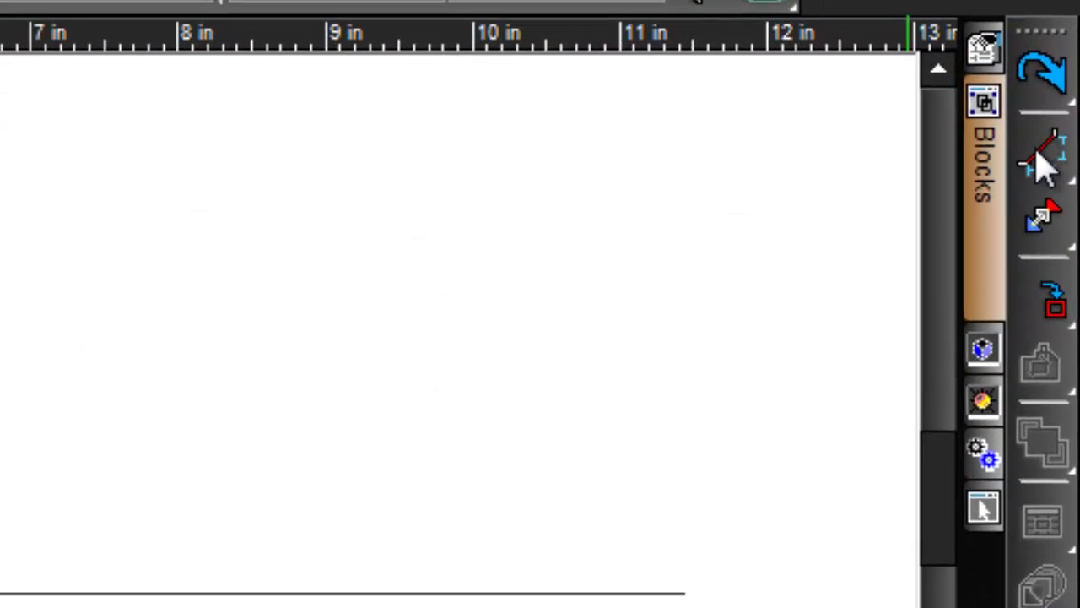
Split the circle at its top and bottom into two arcs with Split Entity.
left_click(1040, 156)
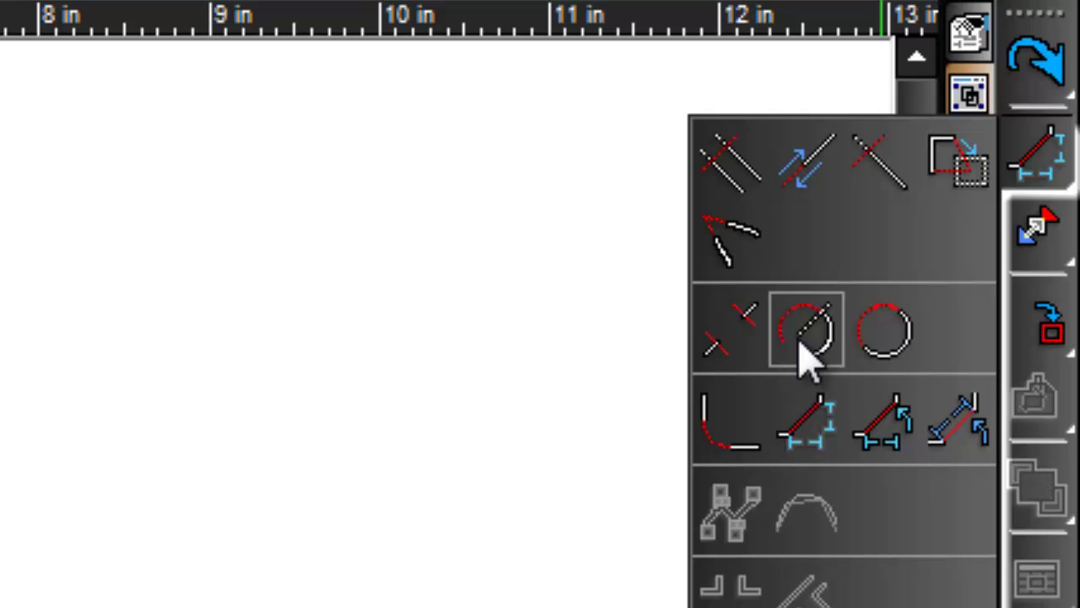
left_click(804, 348)
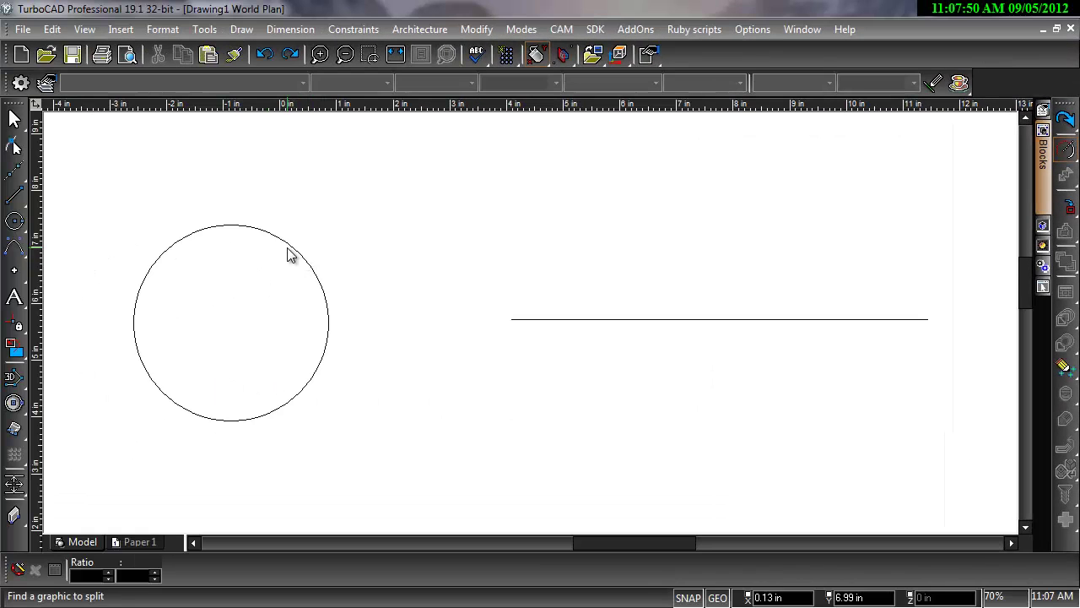
left_click(176, 246)
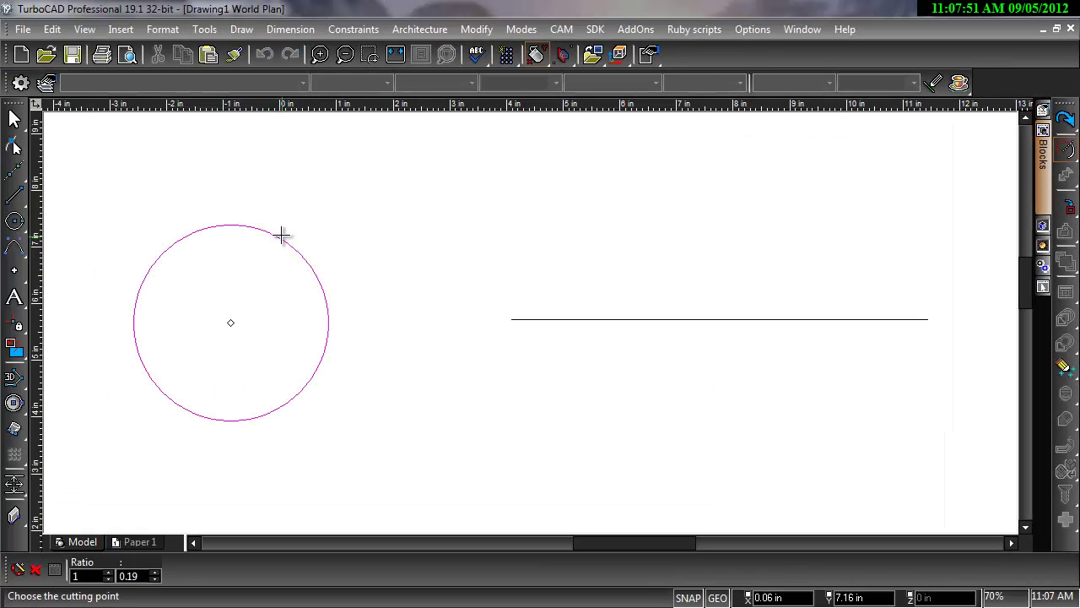
left_click(161, 242)
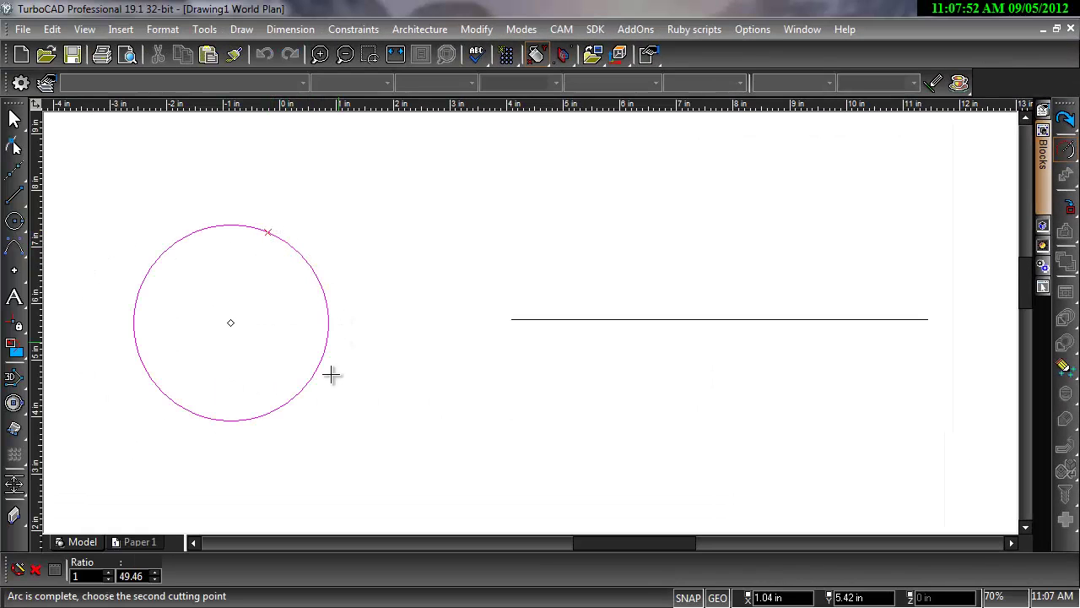
left_click(235, 443)
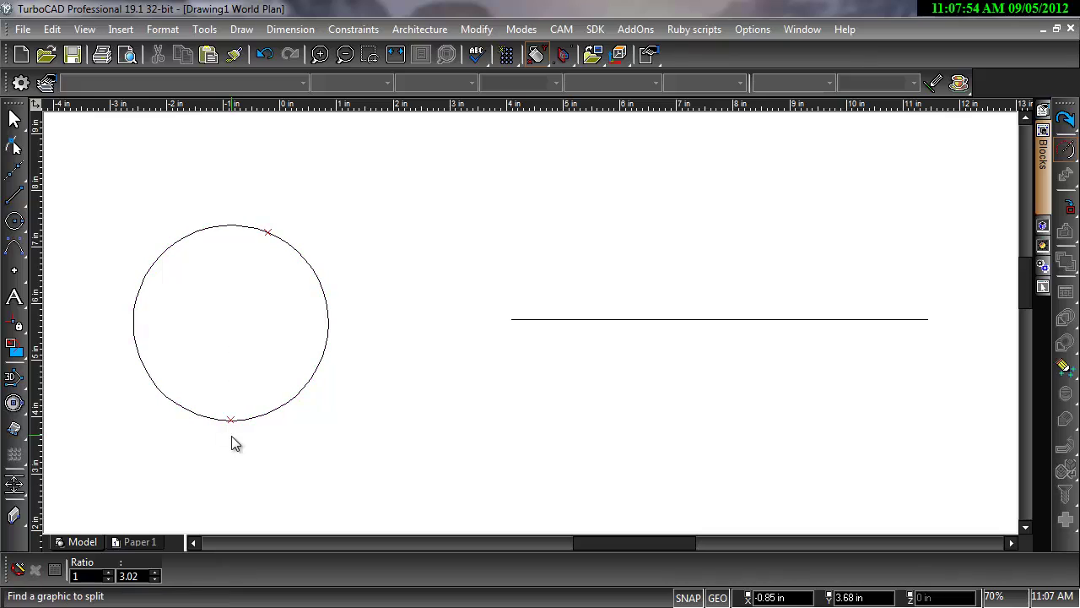
Split the horizontal line at two points into three segments.
left_click(563, 319)
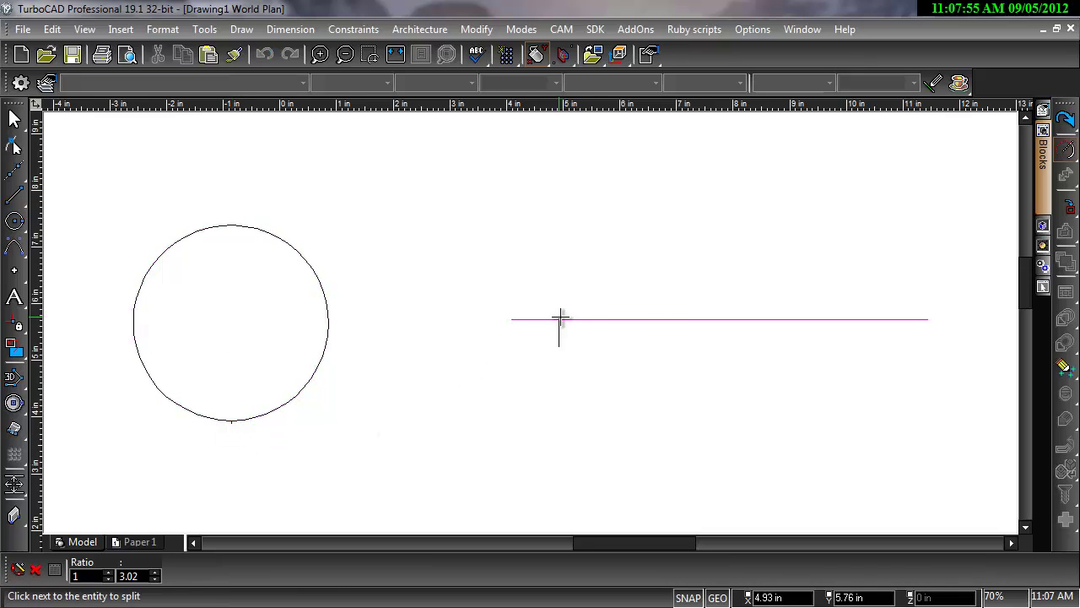
left_click(652, 317)
left_click(720, 319)
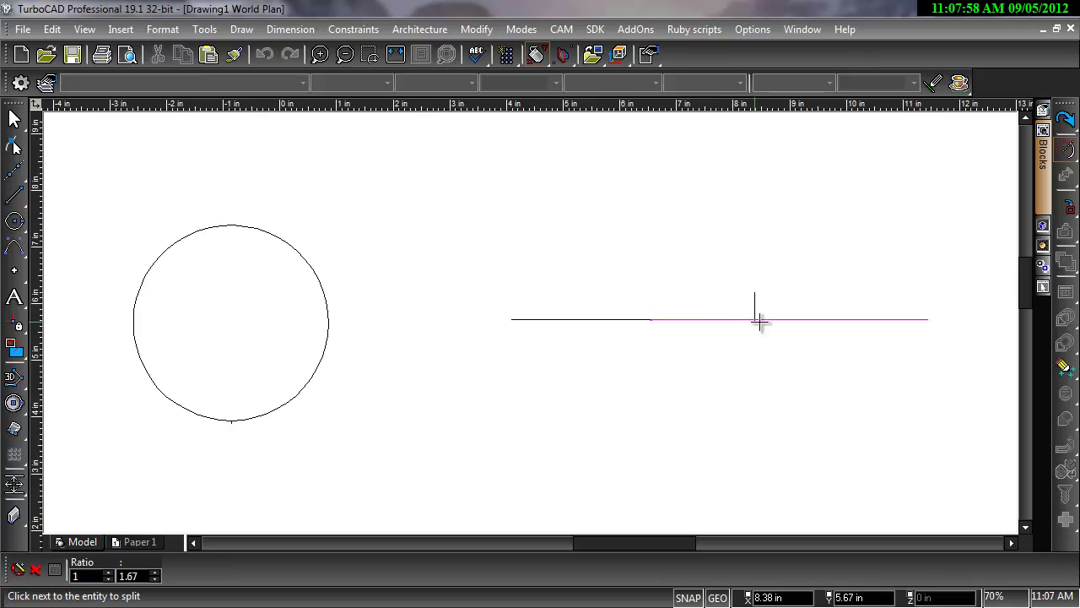
left_click(811, 319)
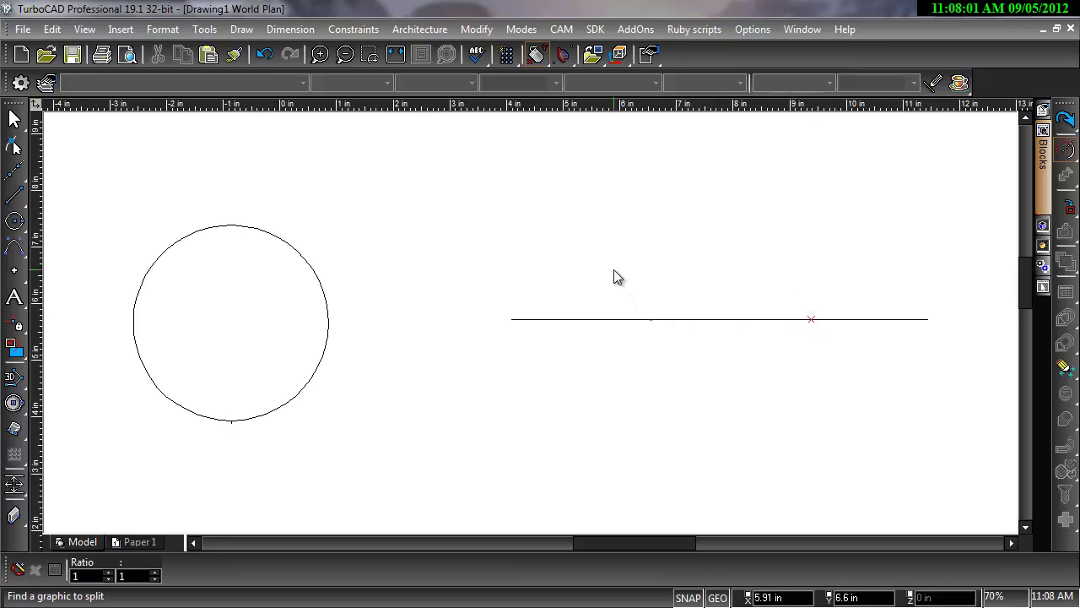
key("Escape")
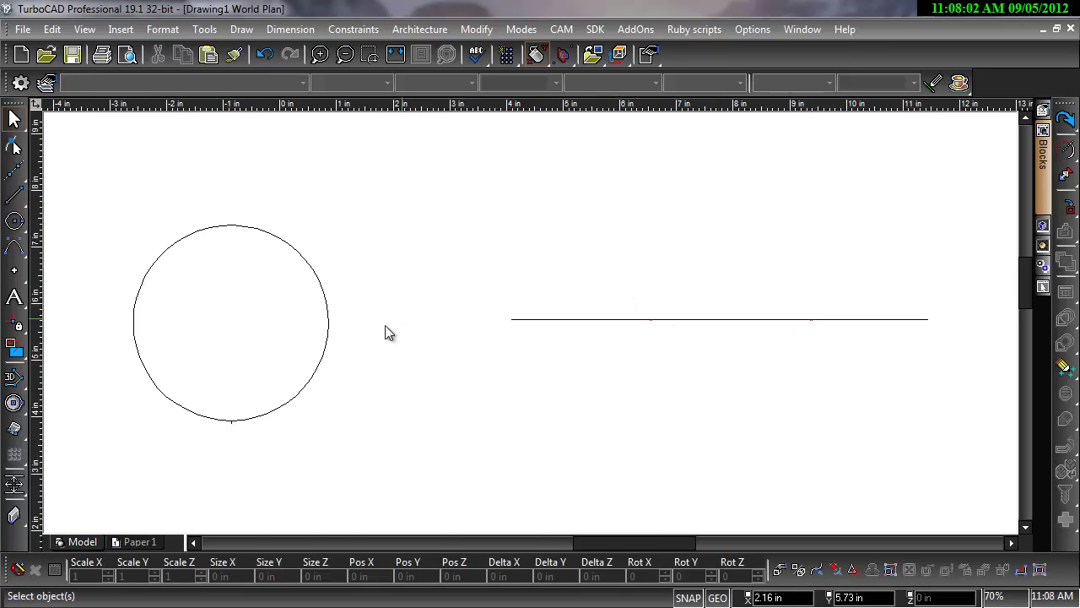
Move the circle's right arc rightwards, away from the left arc.
left_click(330, 353)
left_click(282, 330)
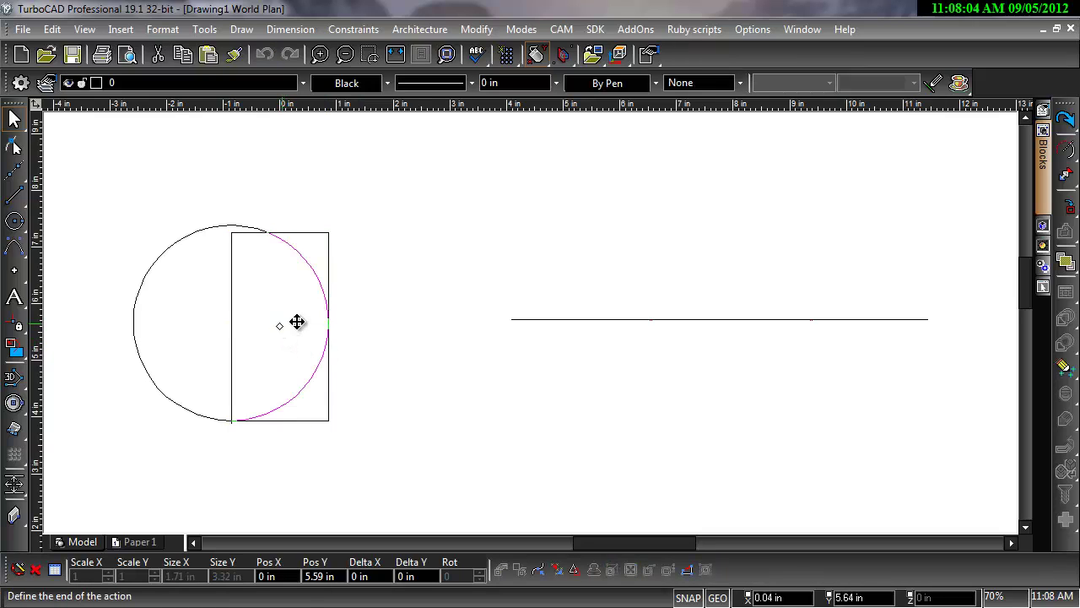
left_click(350, 329)
Move the left line piece upward and the right line piece downward to separate them.
left_click(551, 320)
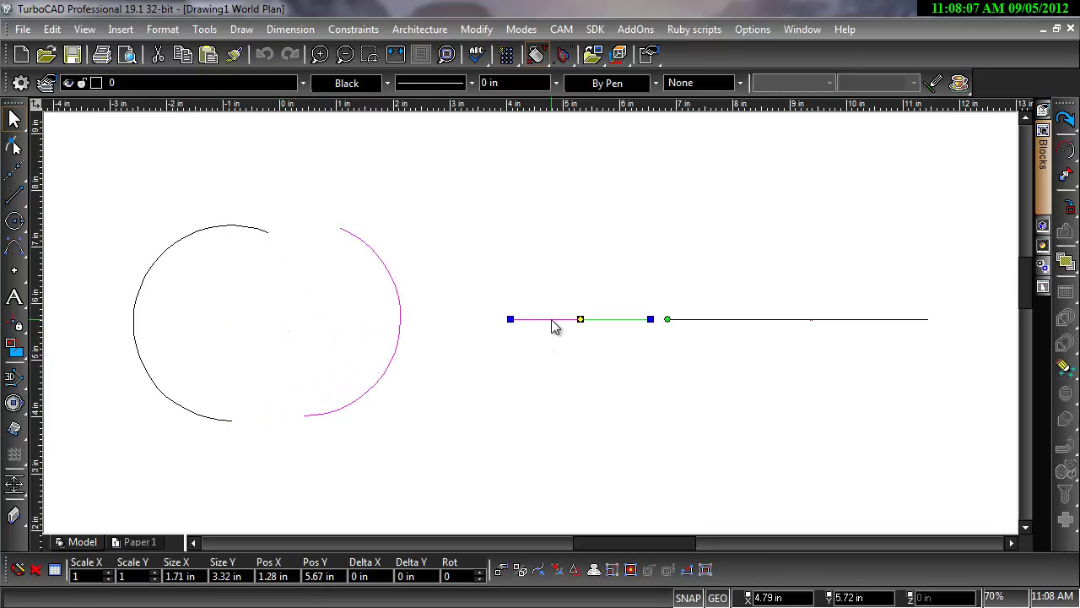
left_click(582, 319)
left_click(571, 278)
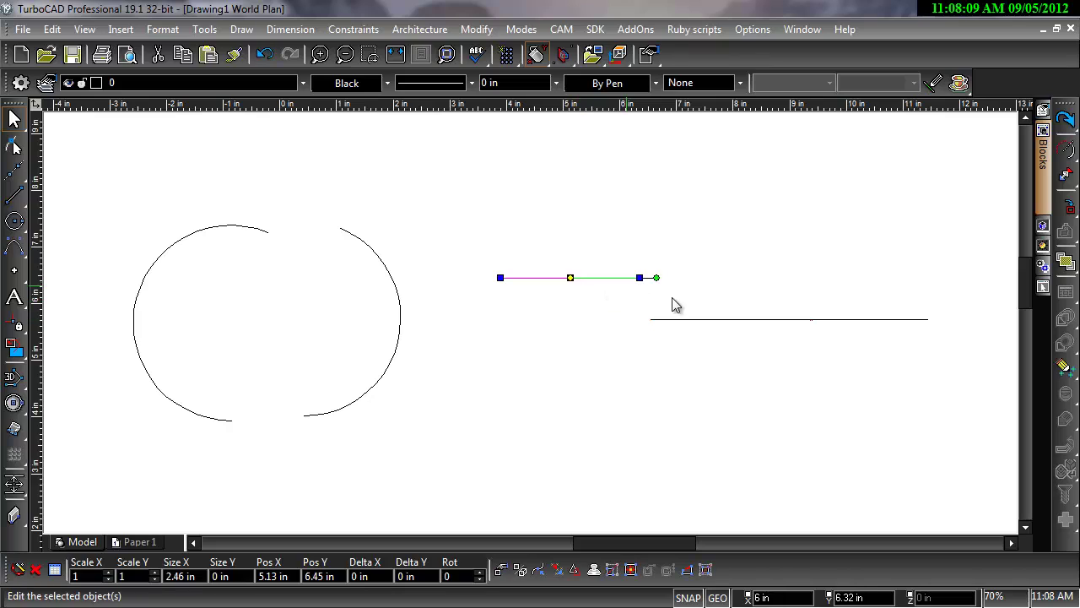
left_click(872, 319)
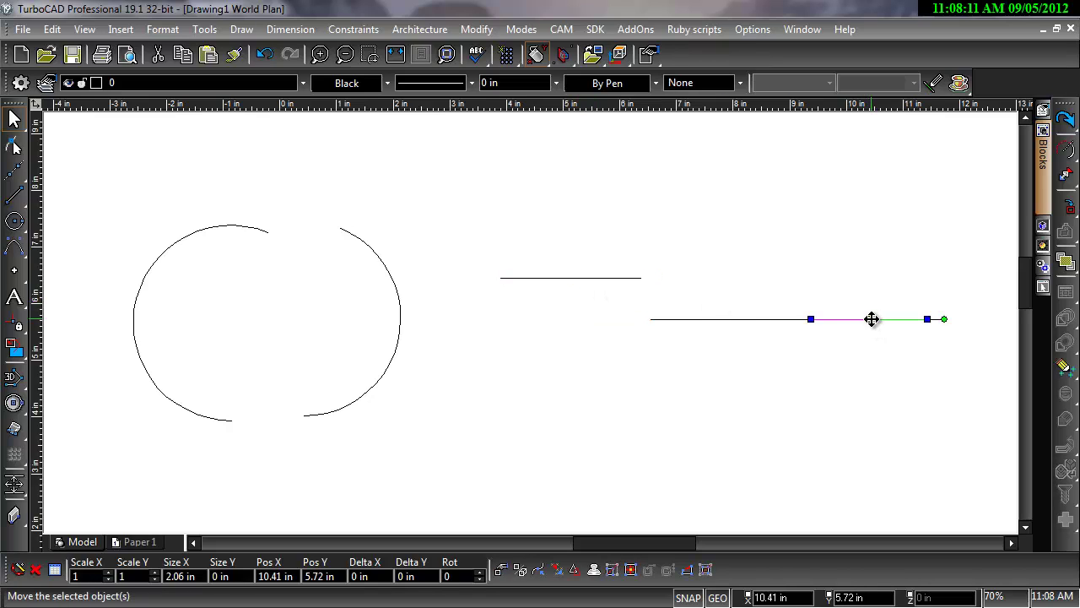
left_click(872, 319)
left_click(872, 362)
left_click(878, 292)
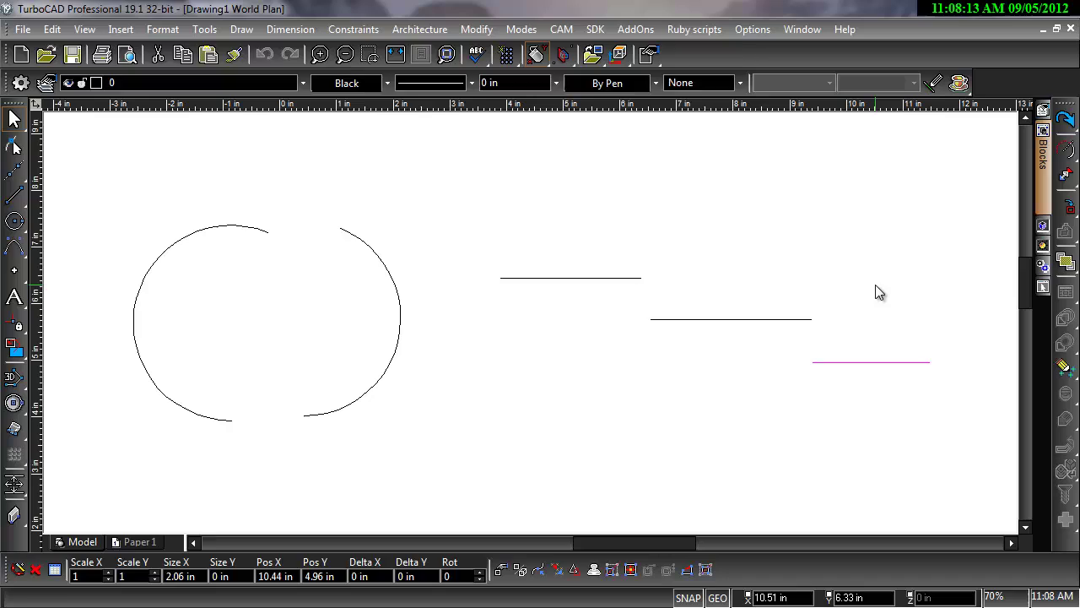